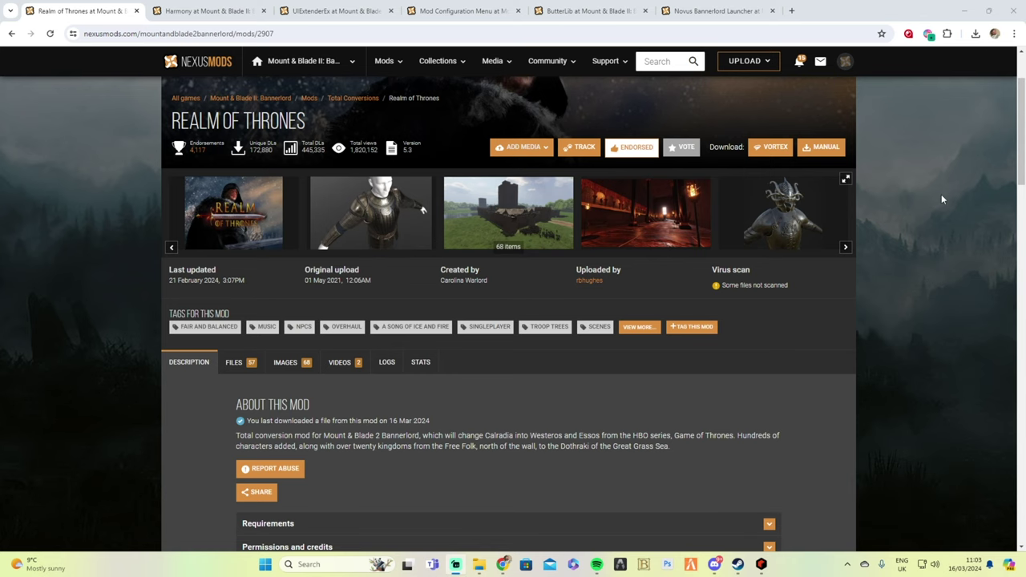
# Step: Switch to the Steam library showing Mount & Blade II: Bannerlord
pyautogui.click(737, 565)
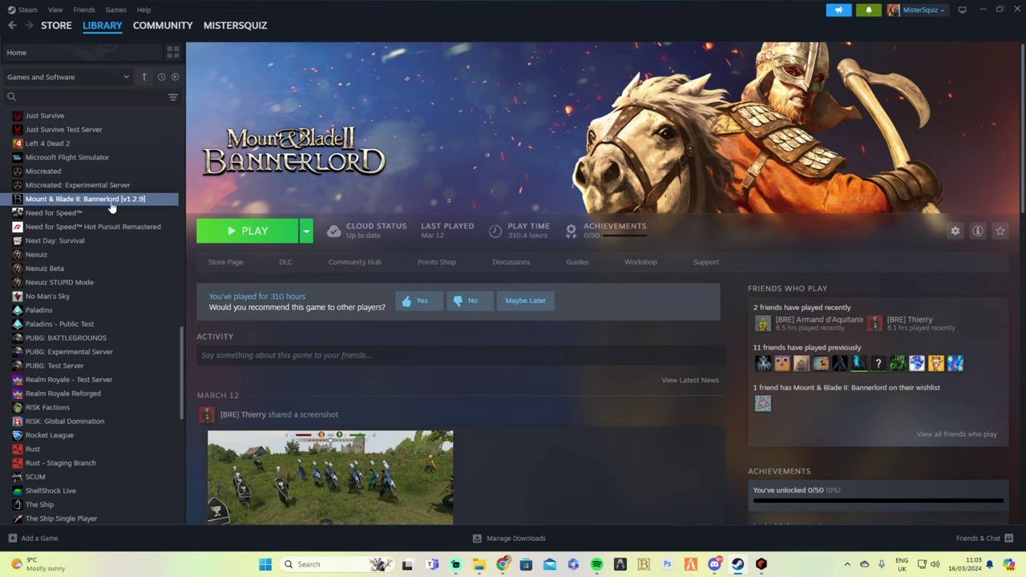
# Step: In Bannerlord's Properties, open the Betas section and confirm beta participation is v1.2.9
pyautogui.rightClick(142, 205)
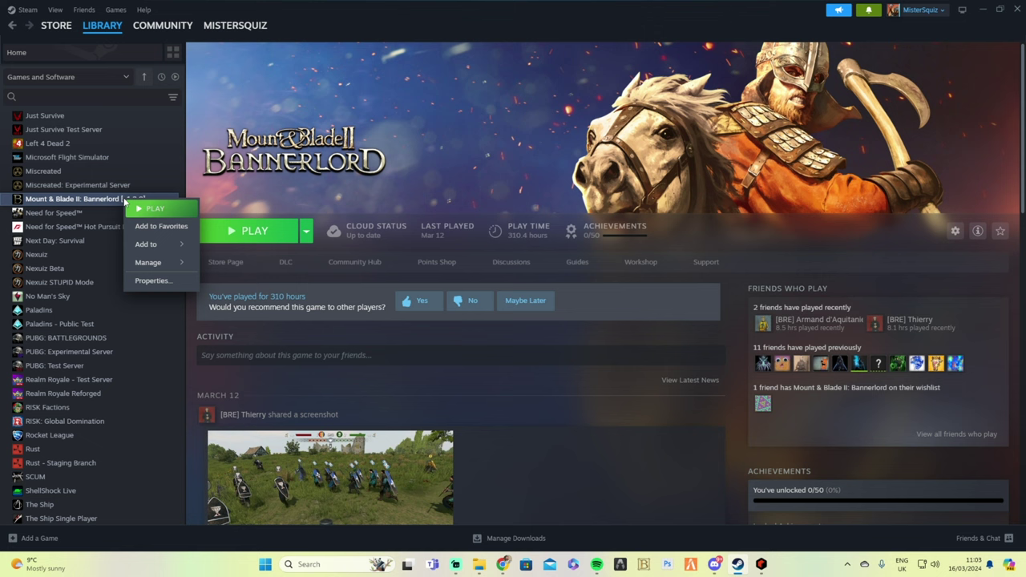
pyautogui.click(156, 280)
pyautogui.click(310, 237)
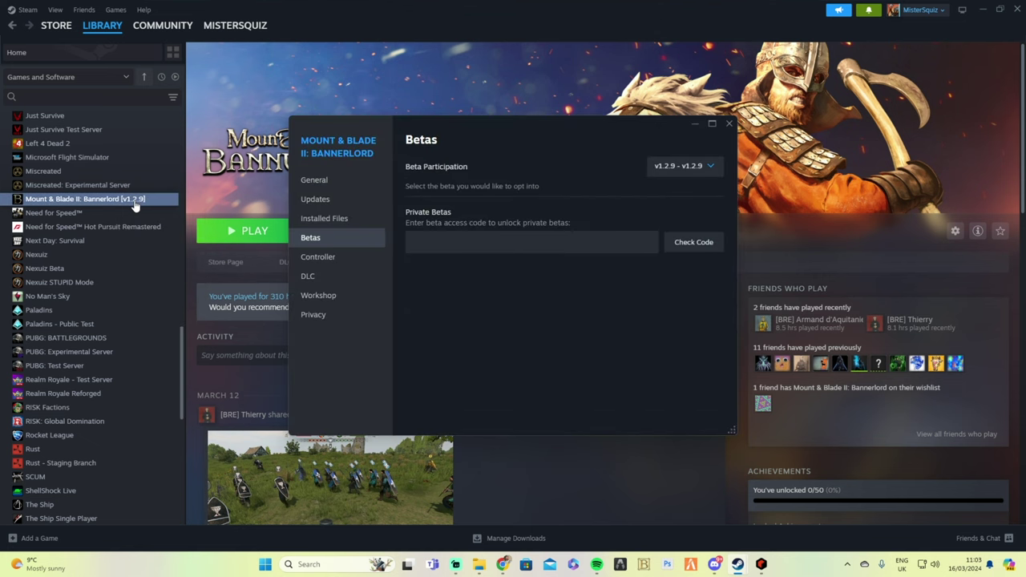
pyautogui.rightClick(134, 201)
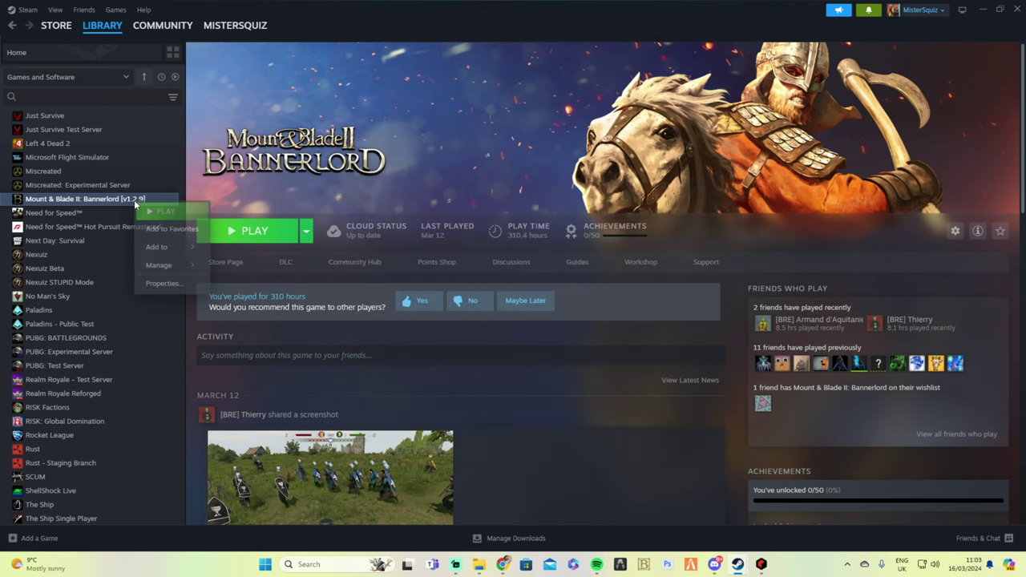
pyautogui.click(164, 283)
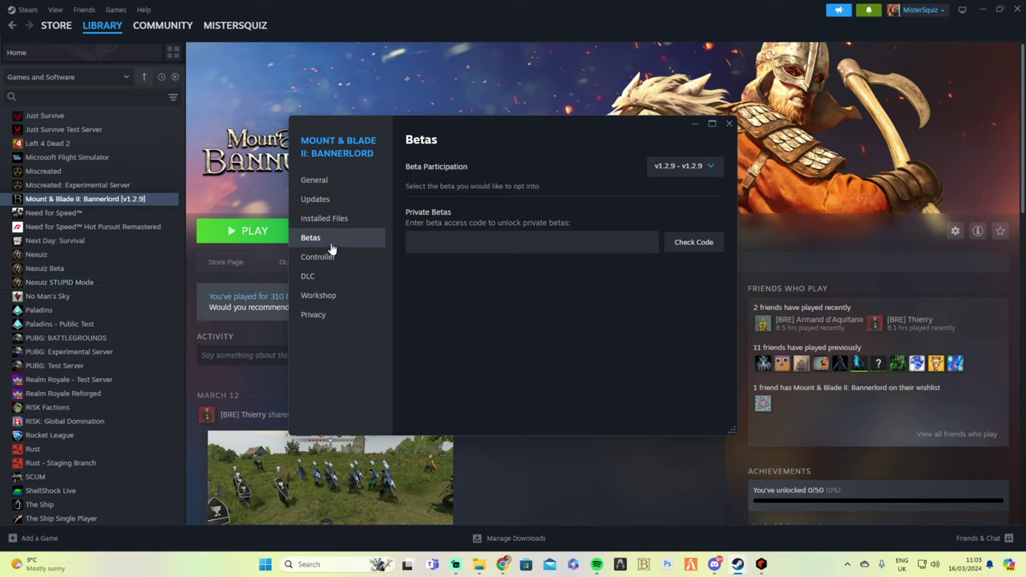
pyautogui.click(718, 168)
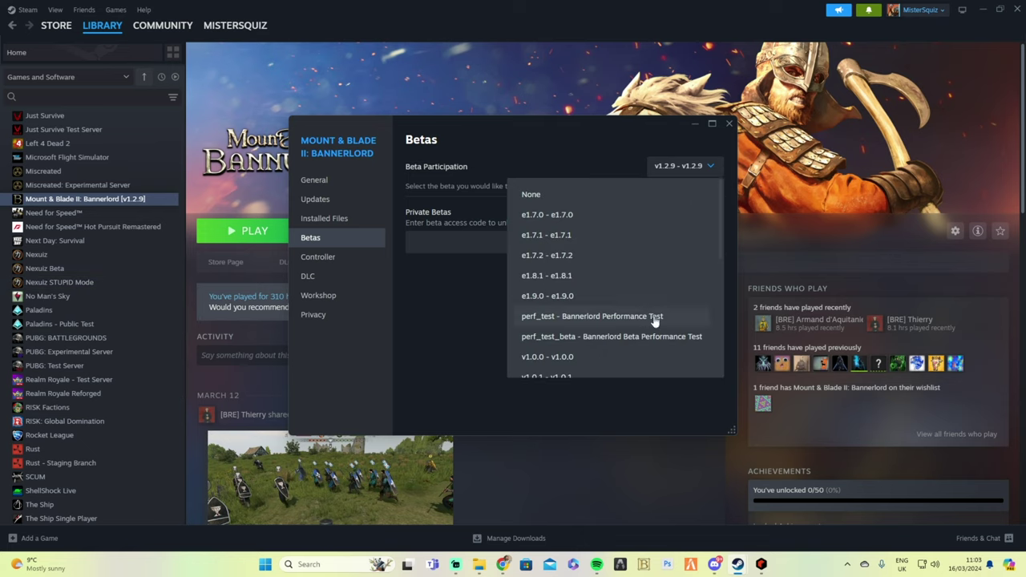
pyautogui.scroll(-2, 662, 307)
pyautogui.scroll(-5, 662, 306)
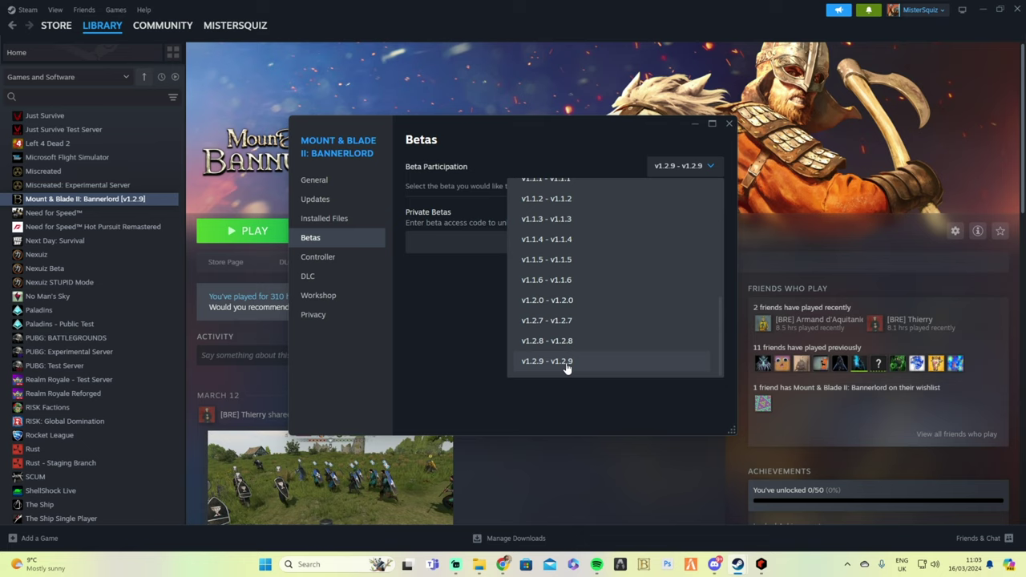
pyautogui.click(437, 339)
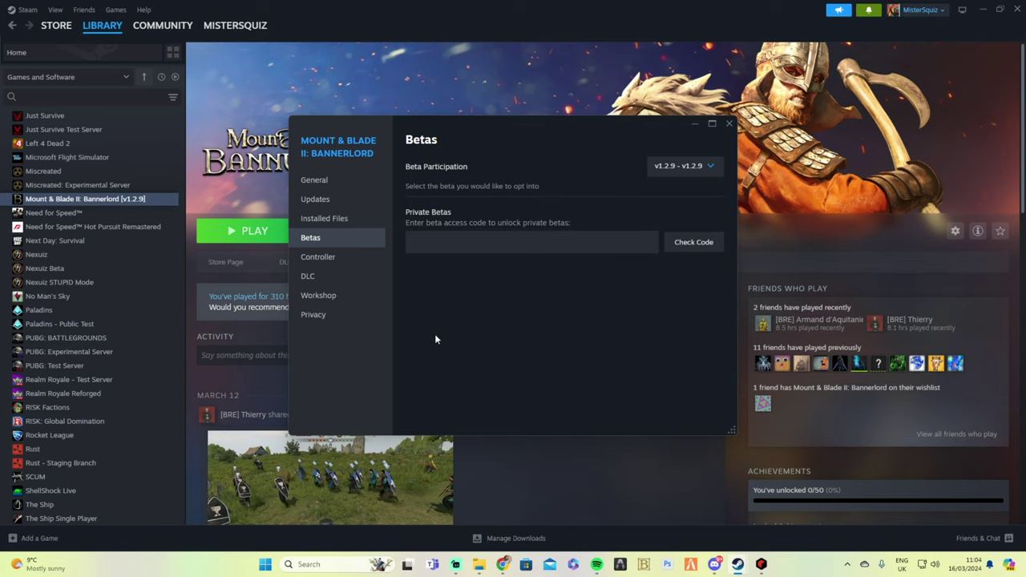
# Step: Recheck that the beta branch stays v1.2.9, close Properties and minimise Steam
pyautogui.click(678, 167)
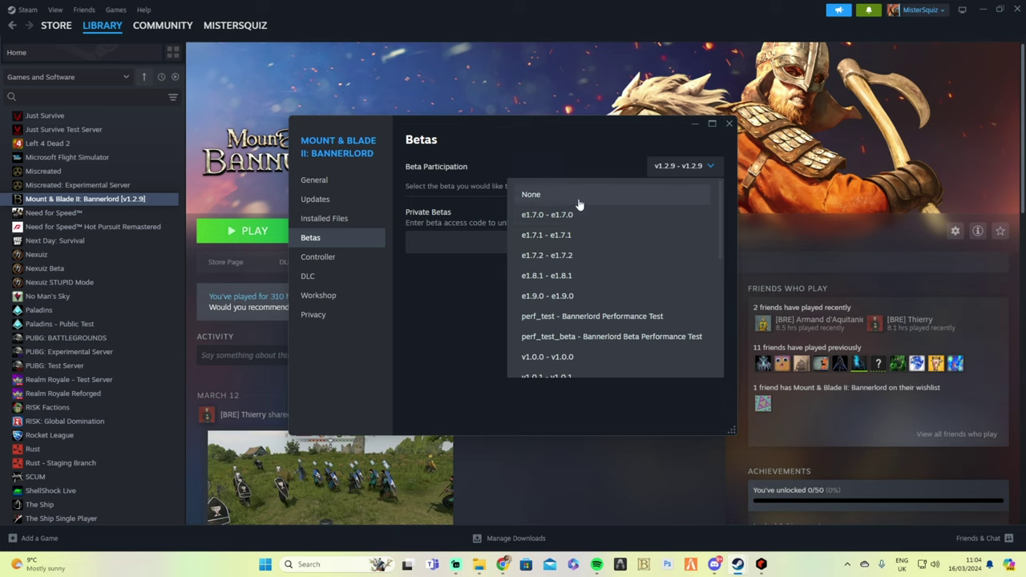
pyautogui.scroll(-5, 585, 273)
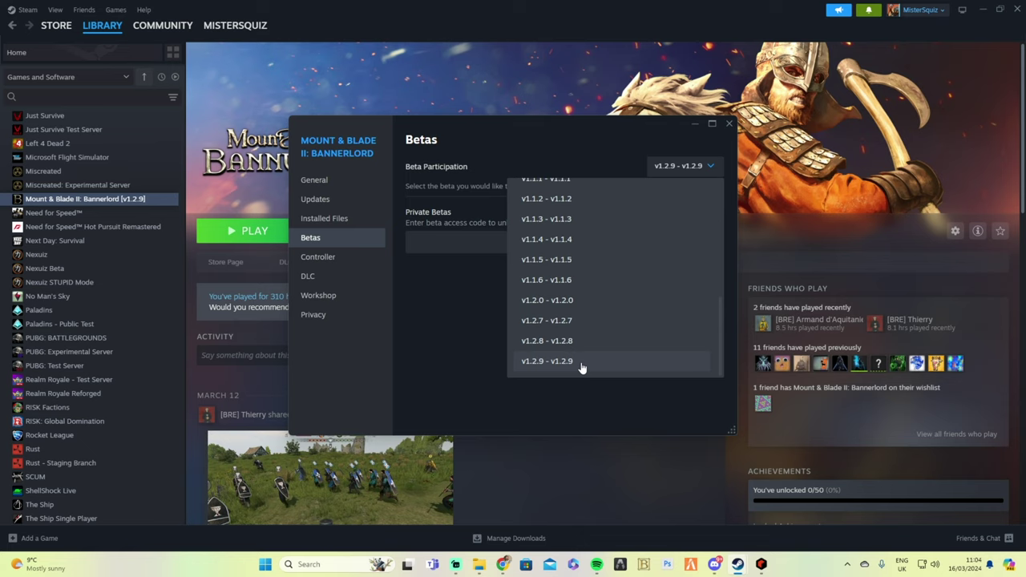
pyautogui.click(450, 343)
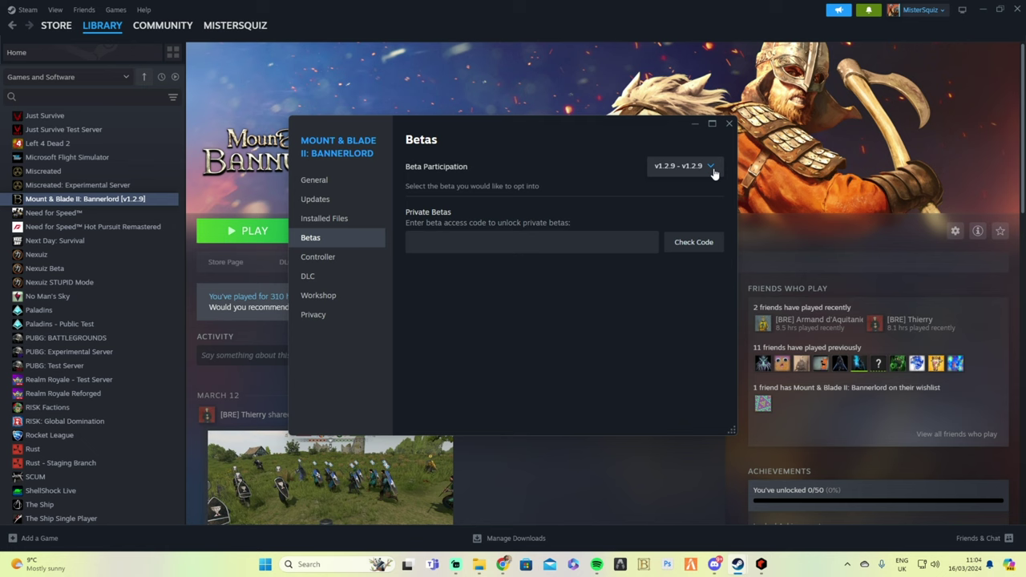
pyautogui.rightClick(140, 202)
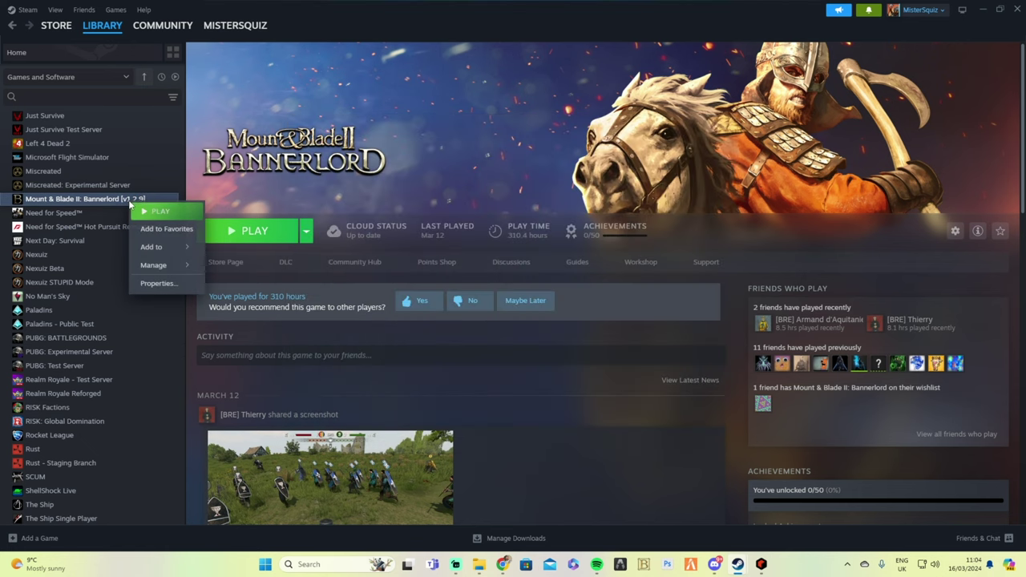
pyautogui.click(160, 283)
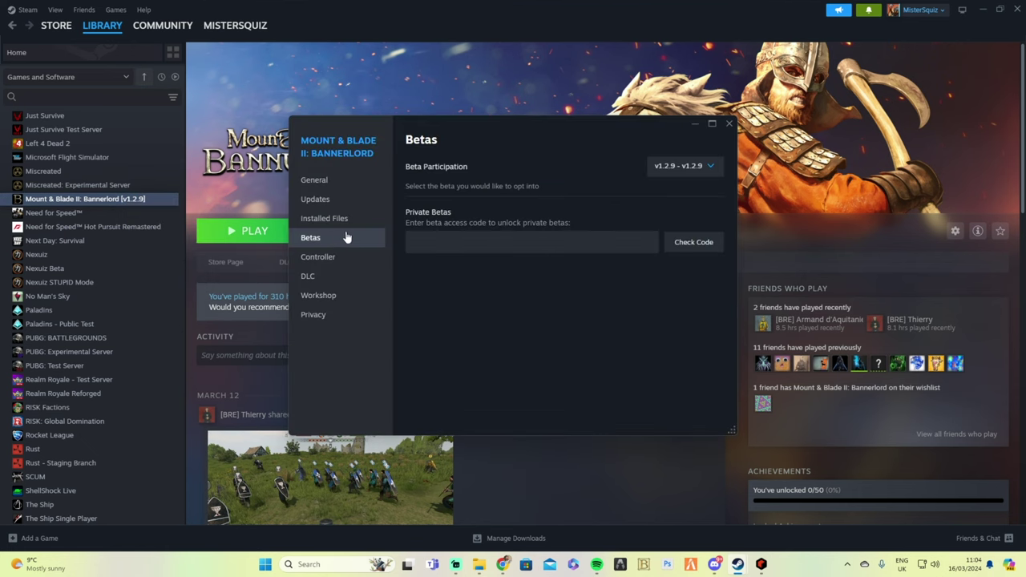
pyautogui.click(683, 166)
pyautogui.moveTo(720, 238); pyautogui.dragTo(627, 371)
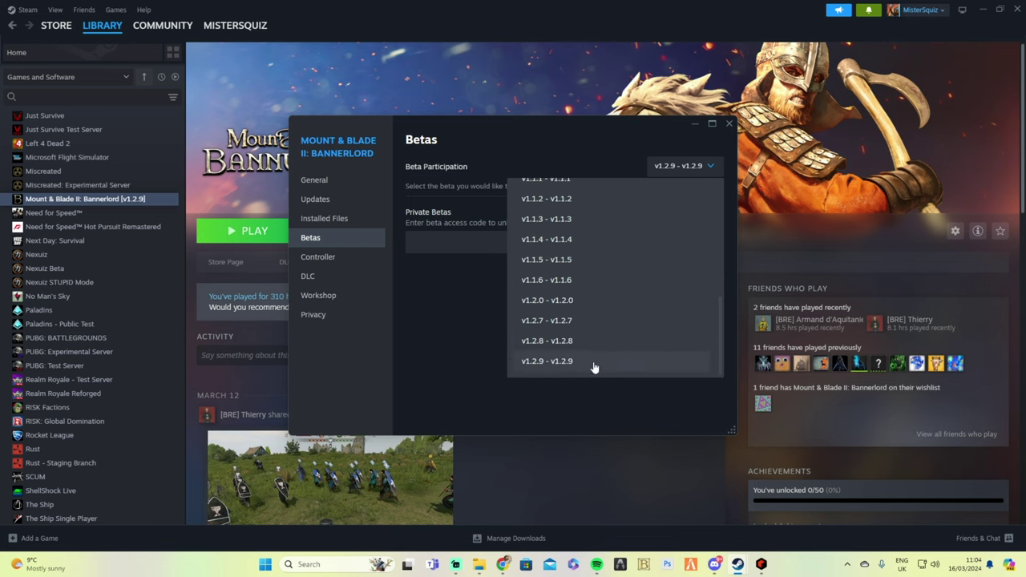
pyautogui.click(727, 130)
pyautogui.click(727, 124)
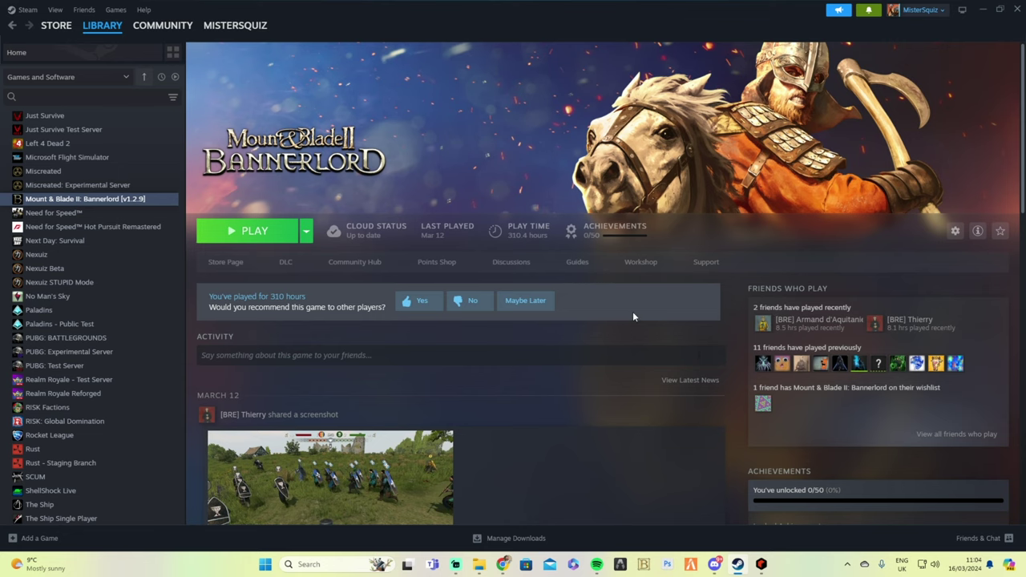
pyautogui.click(983, 8)
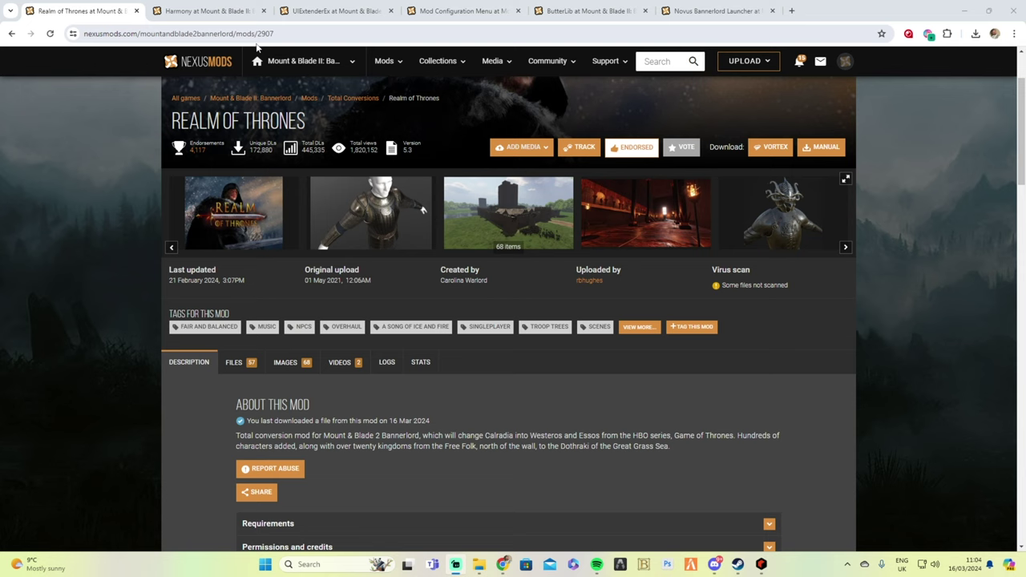
# Step: Start a manual slow download of the Realm of Thrones 5.3 main file from the Files tab
pyautogui.scroll(-2, 240, 265)
pyautogui.click(245, 257)
pyautogui.scroll(-2, 329, 233)
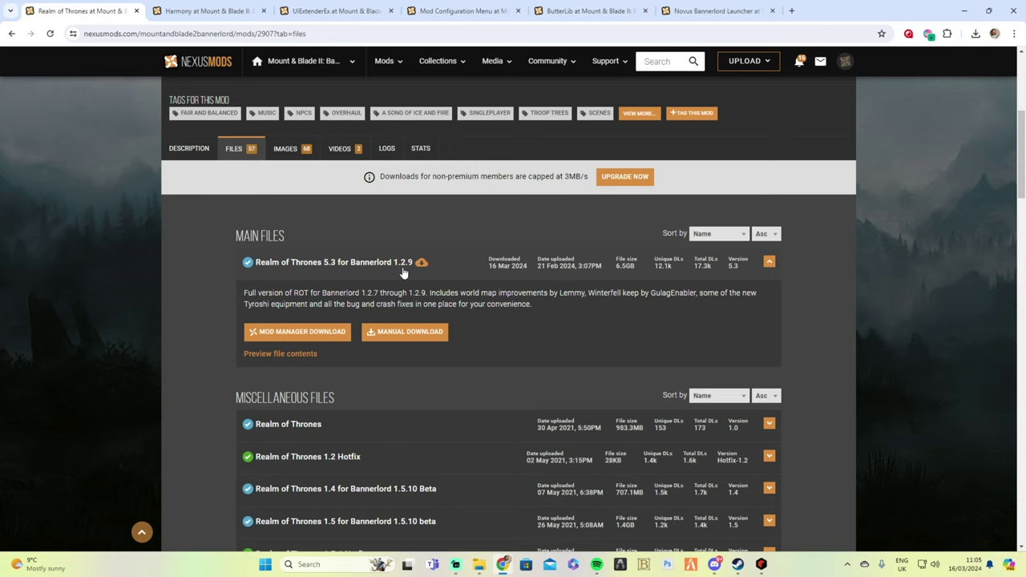
pyautogui.click(419, 332)
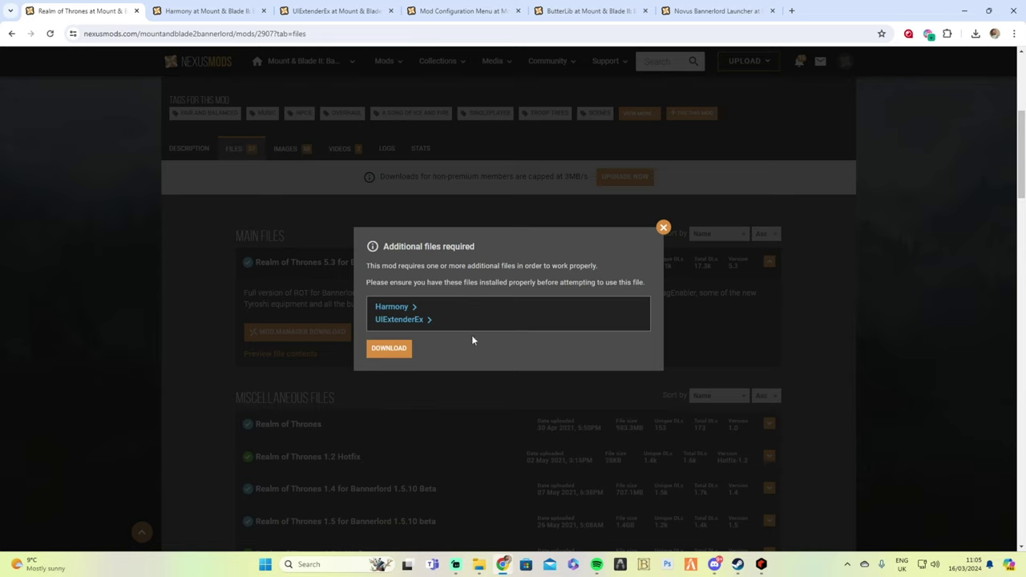
pyautogui.click(401, 352)
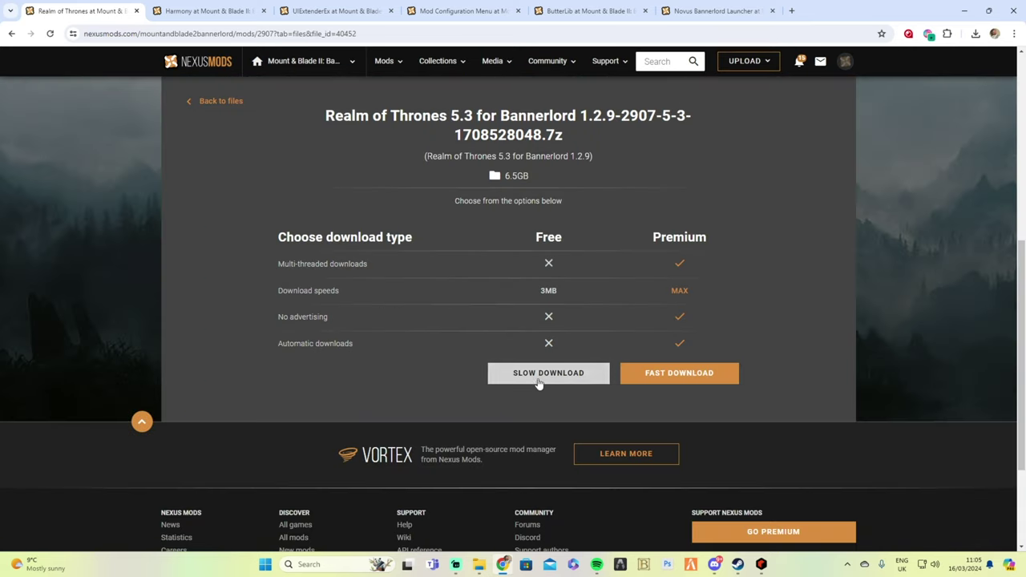
pyautogui.click(539, 383)
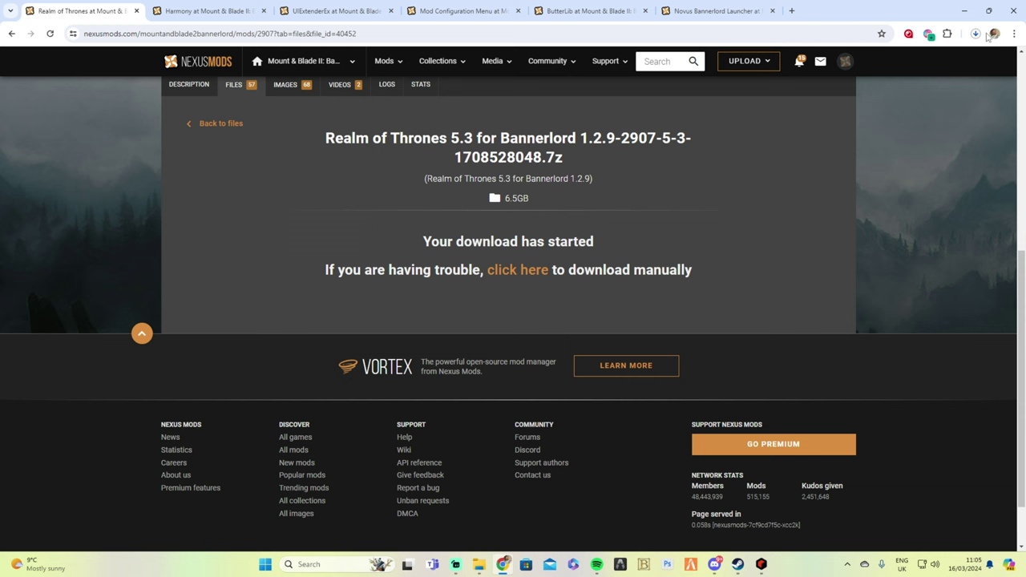
# Step: Check the browser's recent downloads and reposition and widen the Downloads folder window
pyautogui.click(975, 34)
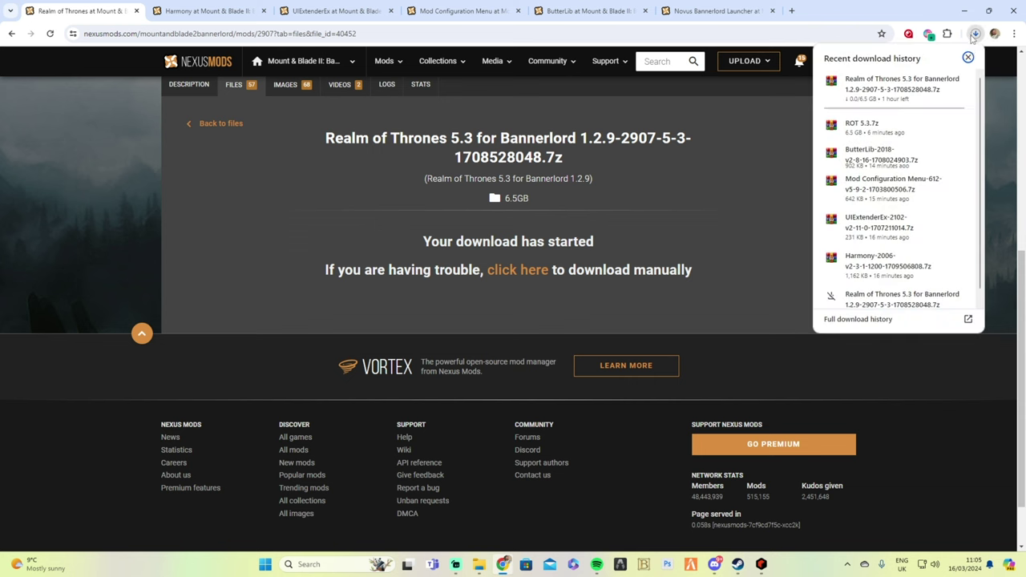
pyautogui.click(999, 151)
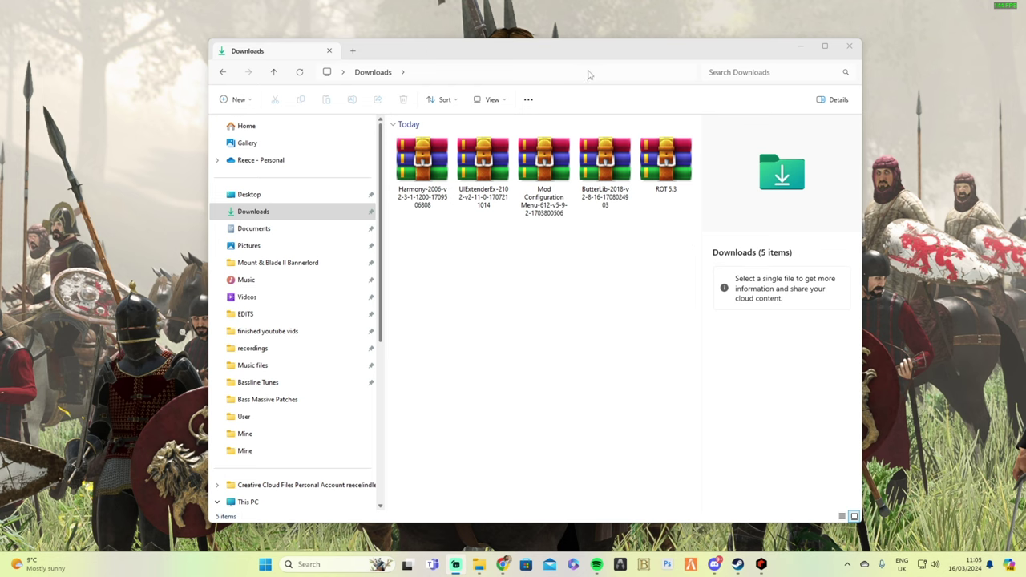
pyautogui.moveTo(592, 53); pyautogui.dragTo(586, 51)
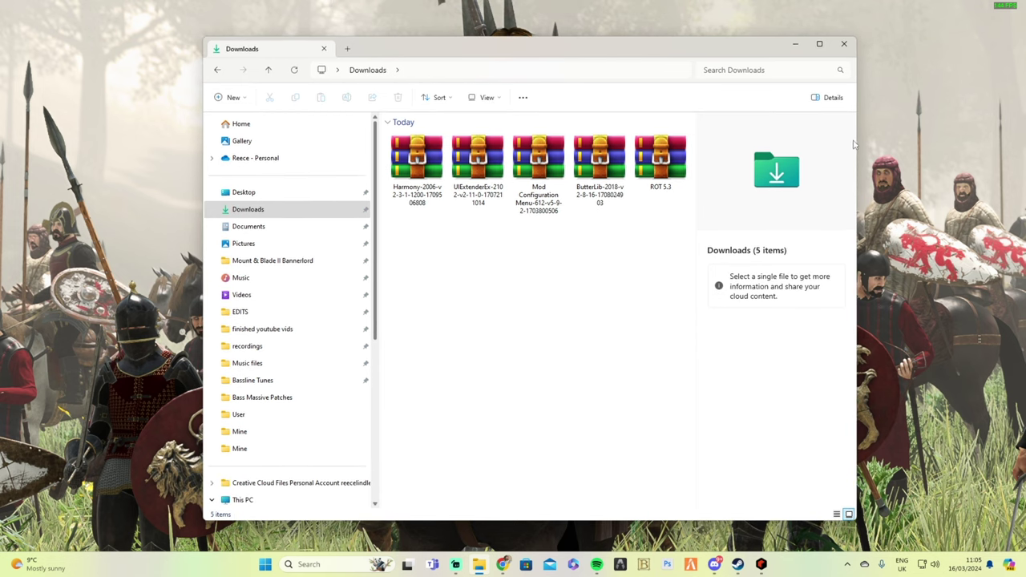
pyautogui.moveTo(856, 122); pyautogui.dragTo(906, 133)
pyautogui.moveTo(763, 566)
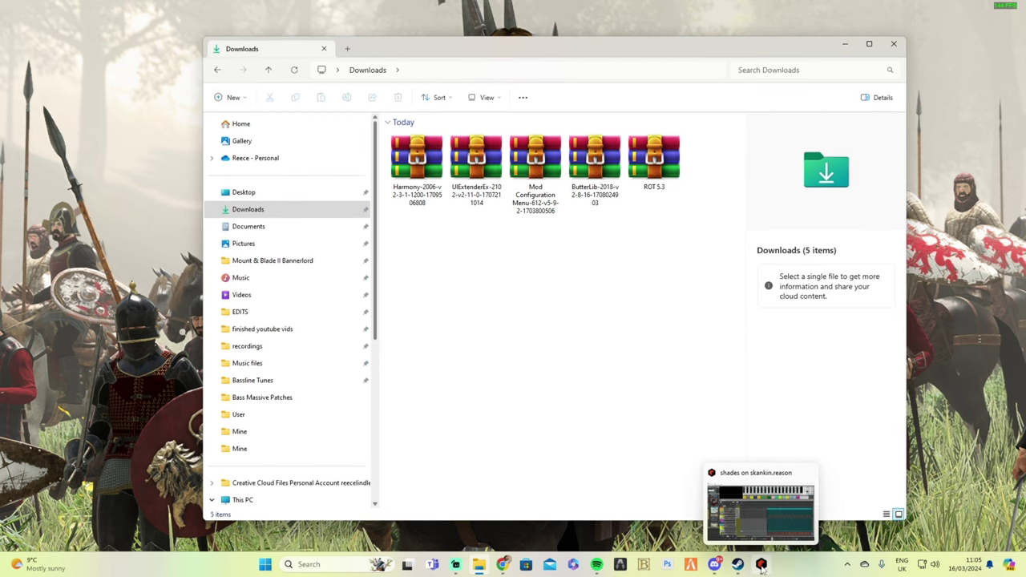
pyautogui.click(503, 564)
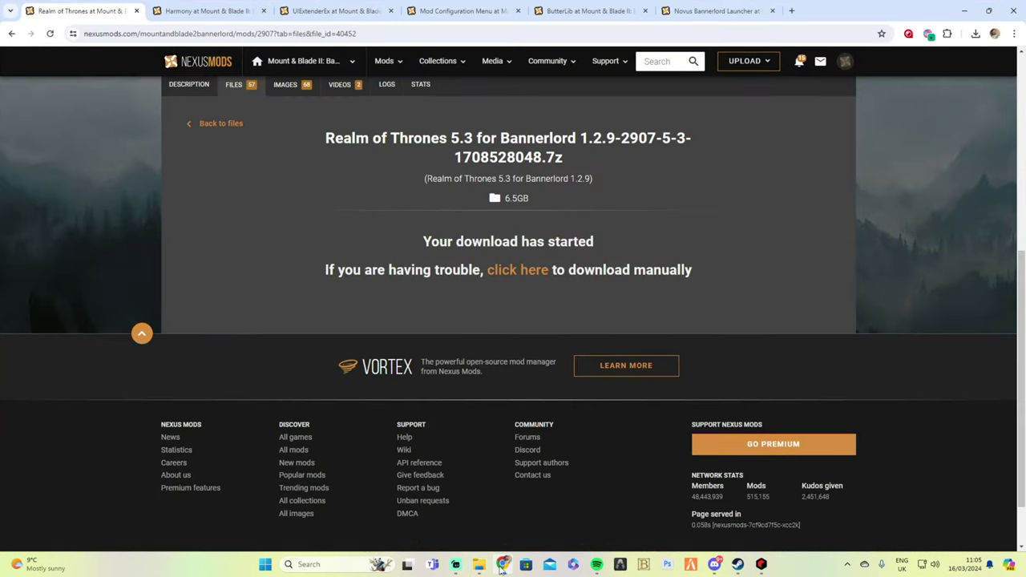
# Step: Check the Harmony, UIExtenderEx, Mod Configuration Menu and ButterLib tabs for their downloads
pyautogui.click(206, 10)
pyautogui.click(336, 10)
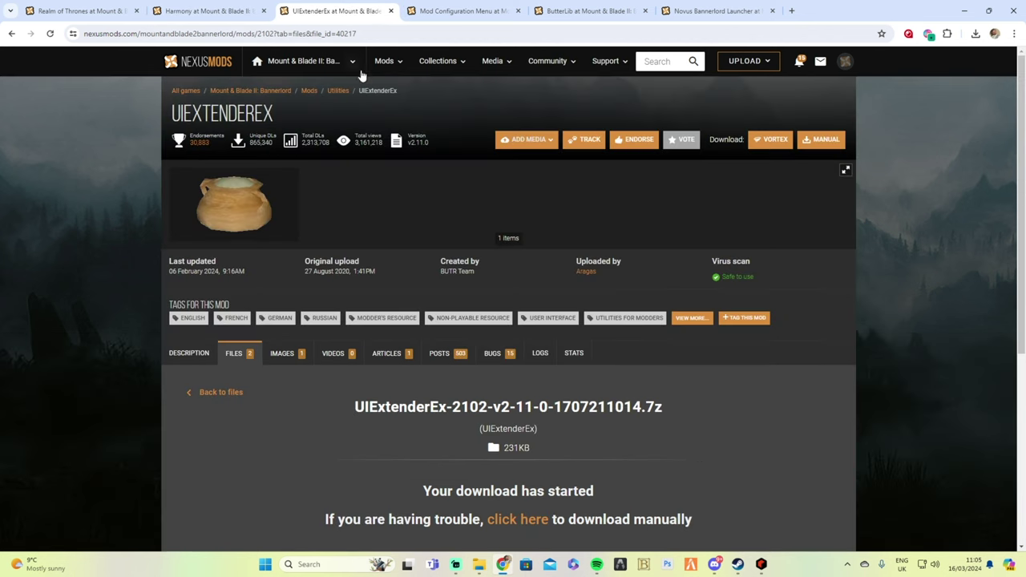
pyautogui.click(473, 11)
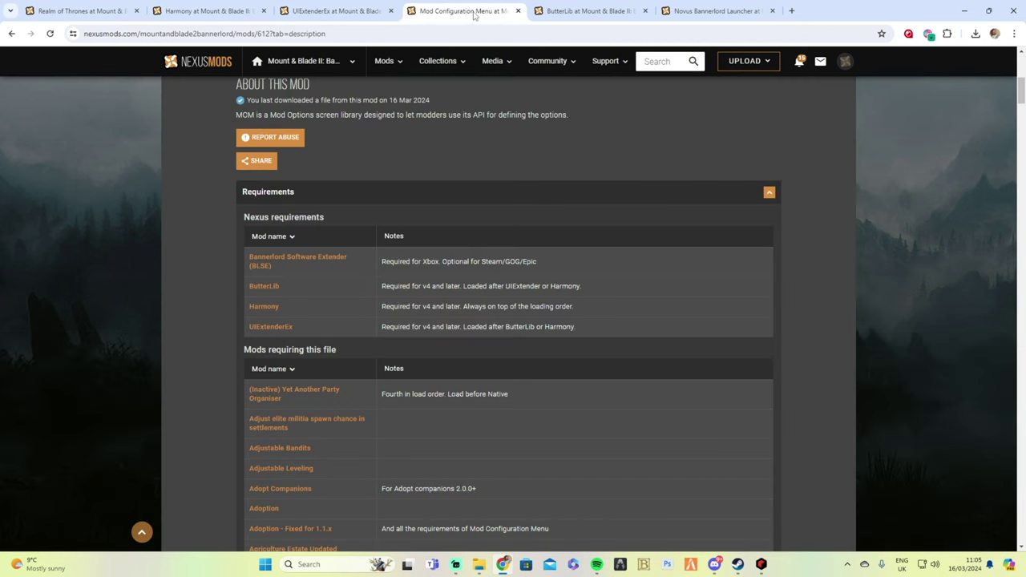
pyautogui.scroll(3, 584, 169)
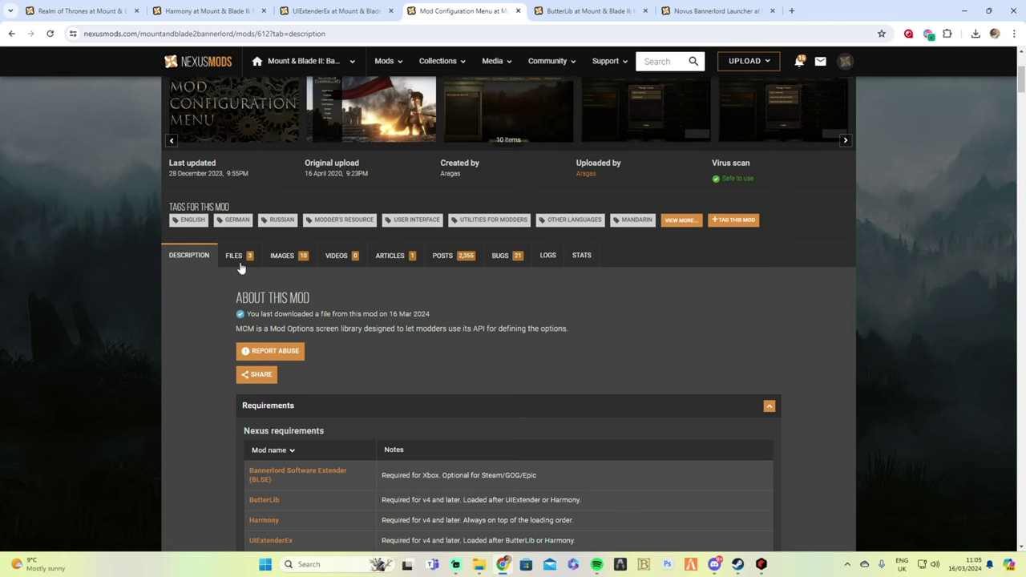
pyautogui.click(239, 255)
pyautogui.click(597, 11)
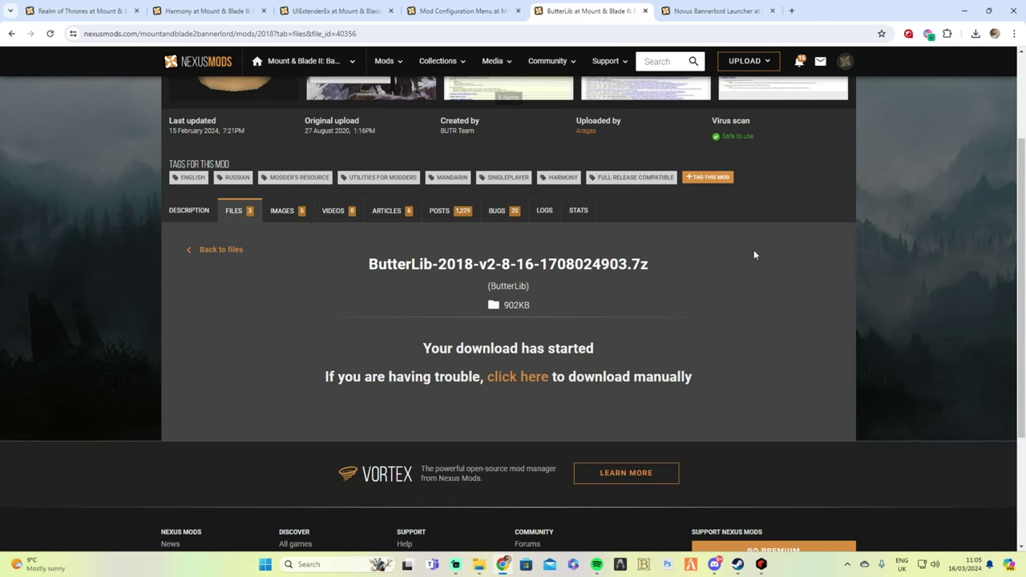
# Step: Check the Realm of Thrones and Novus Launcher tabs, then minimise the browser
pyautogui.click(80, 10)
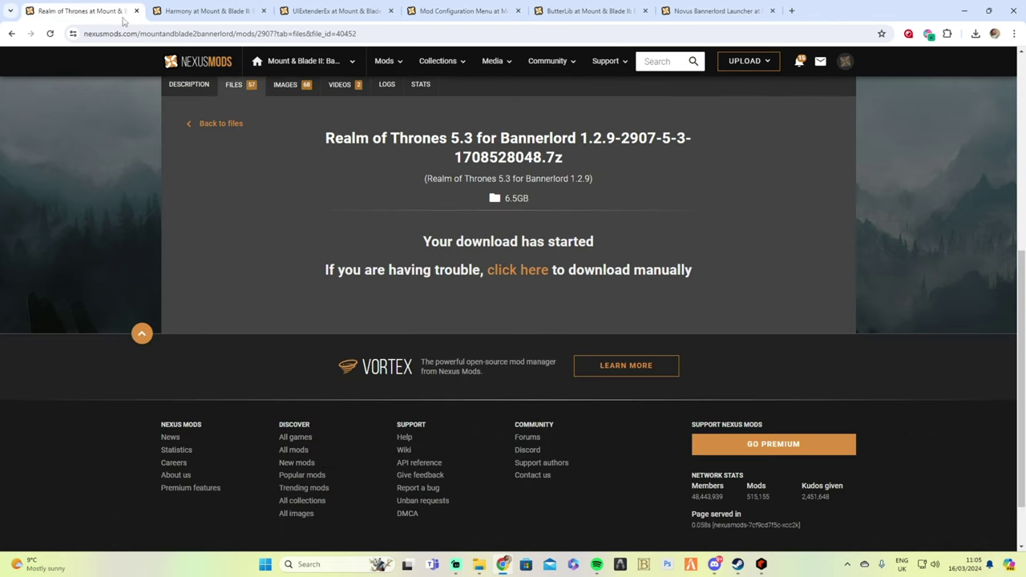
pyautogui.click(716, 11)
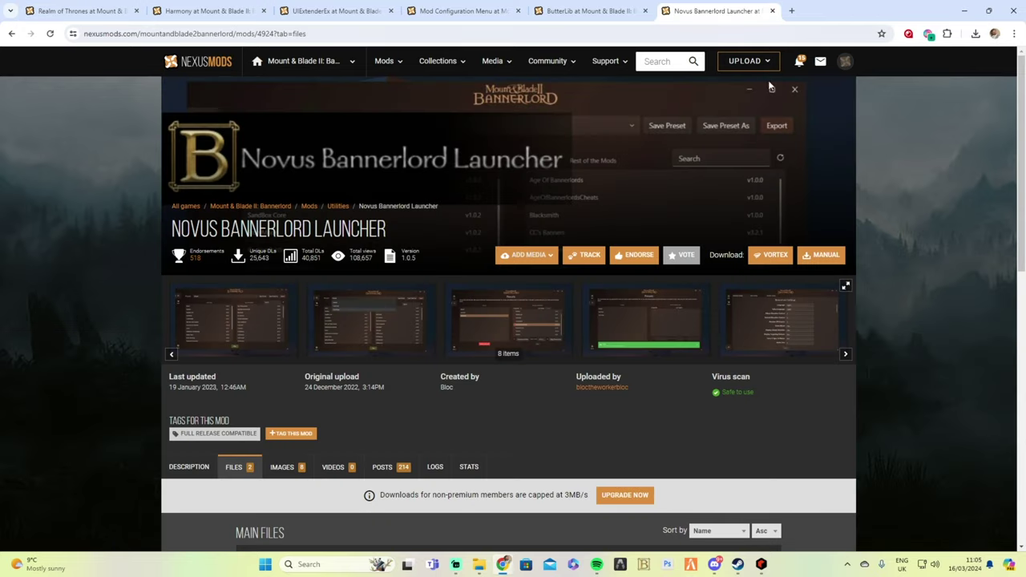
pyautogui.scroll(-1, 333, 329)
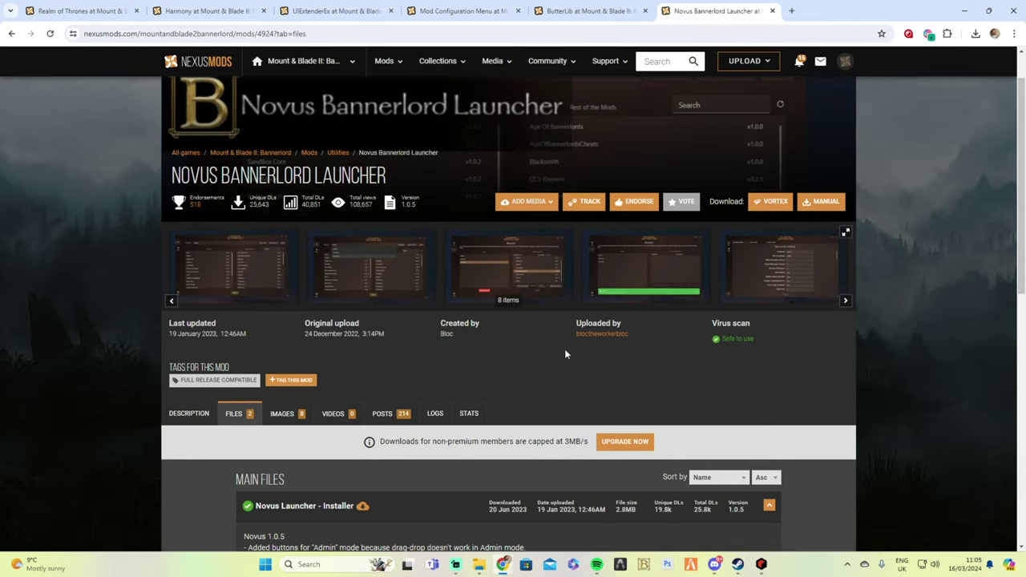
pyautogui.click(88, 13)
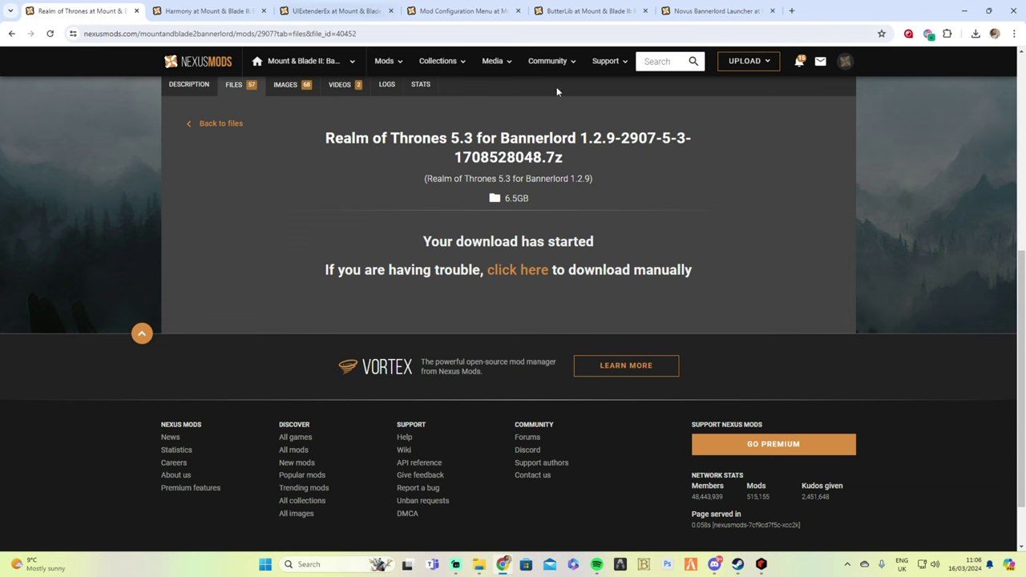
pyautogui.click(968, 11)
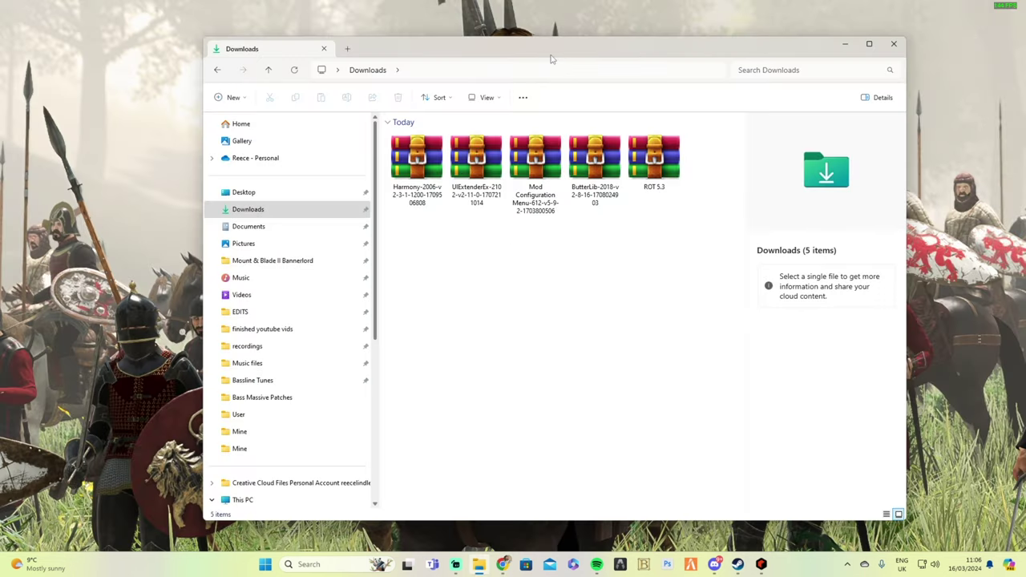
# Step: Unblock the ROT 5.3 and ButterLib archives through their file properties
pyautogui.moveTo(602, 45); pyautogui.dragTo(646, 48)
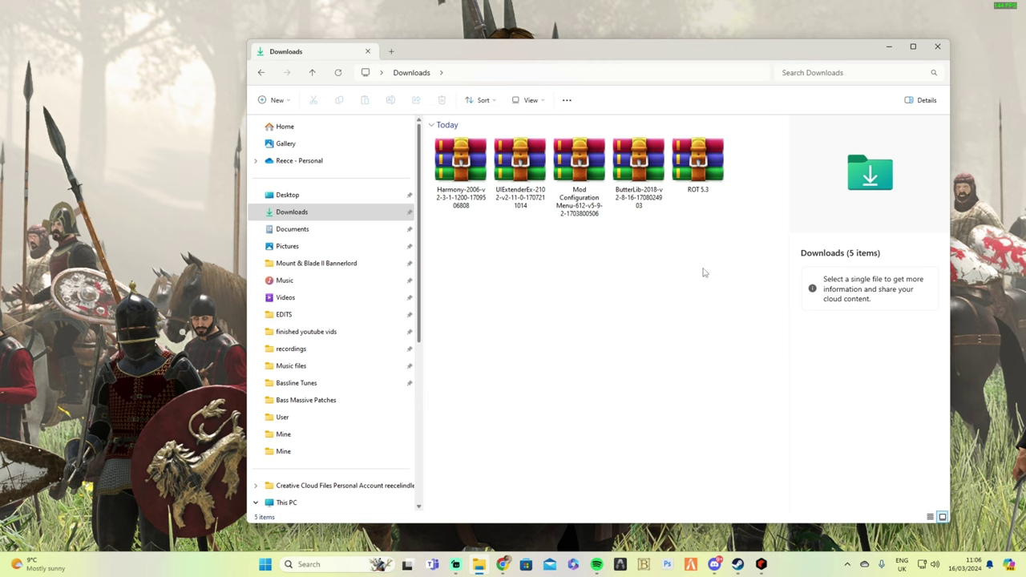
pyautogui.rightClick(690, 173)
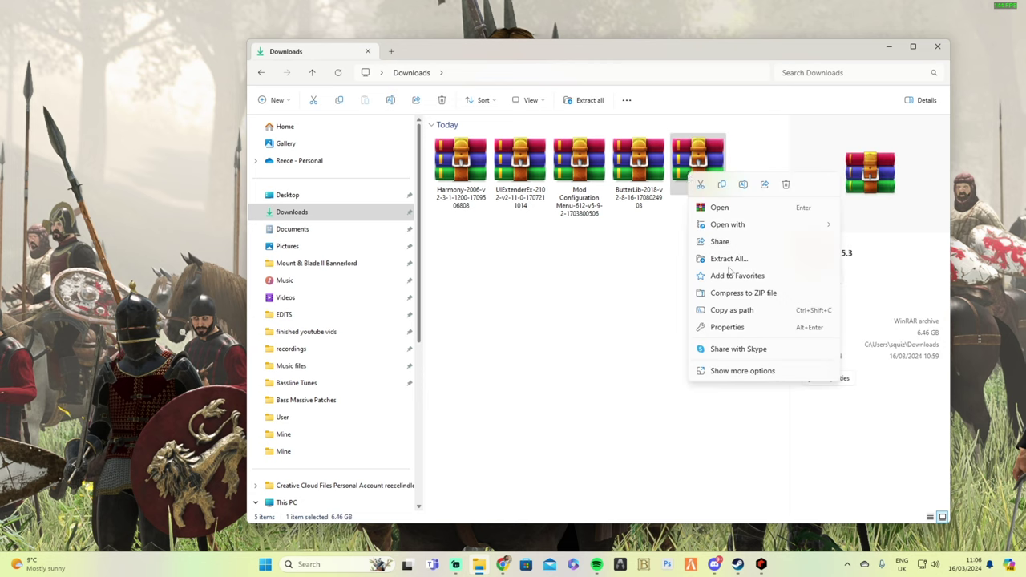
pyautogui.click(738, 329)
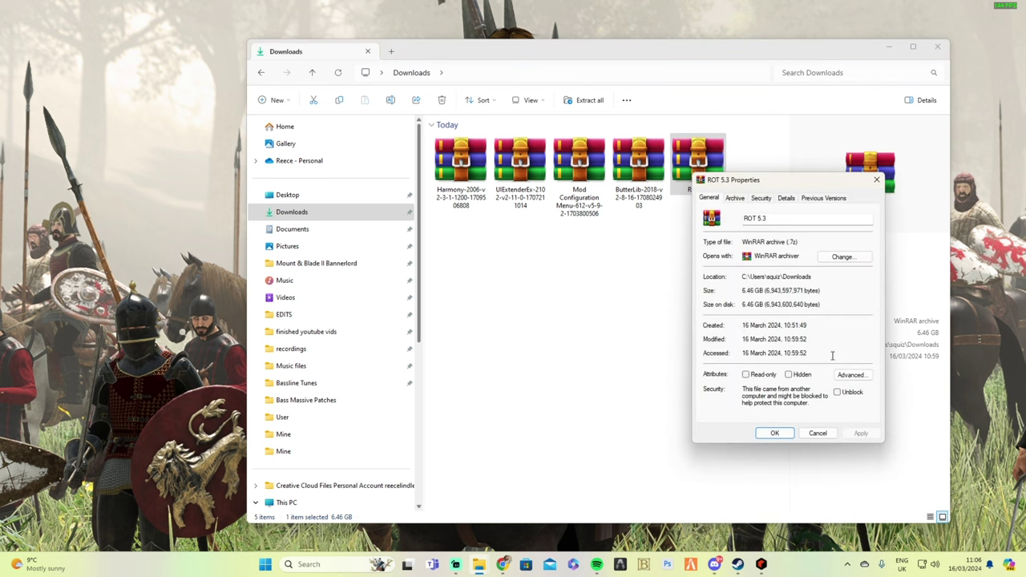
pyautogui.click(838, 395)
pyautogui.click(860, 434)
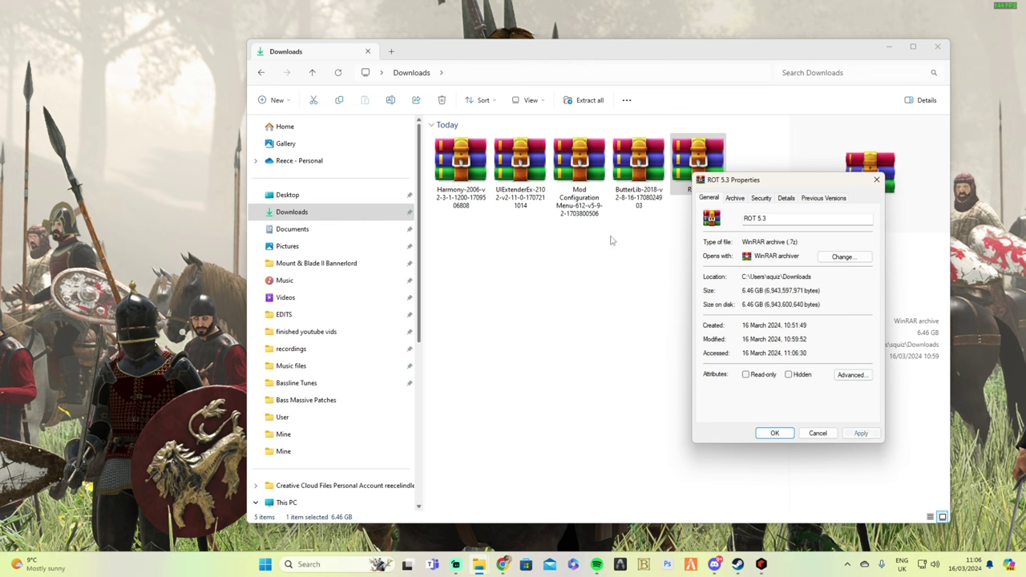
pyautogui.click(774, 433)
pyautogui.click(638, 168)
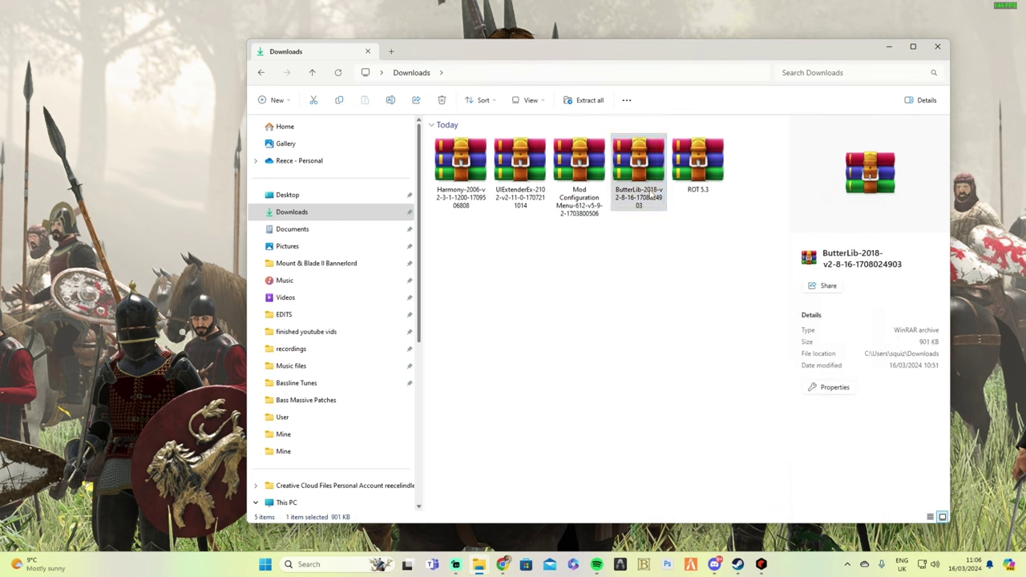
pyautogui.rightClick(651, 193)
pyautogui.click(698, 343)
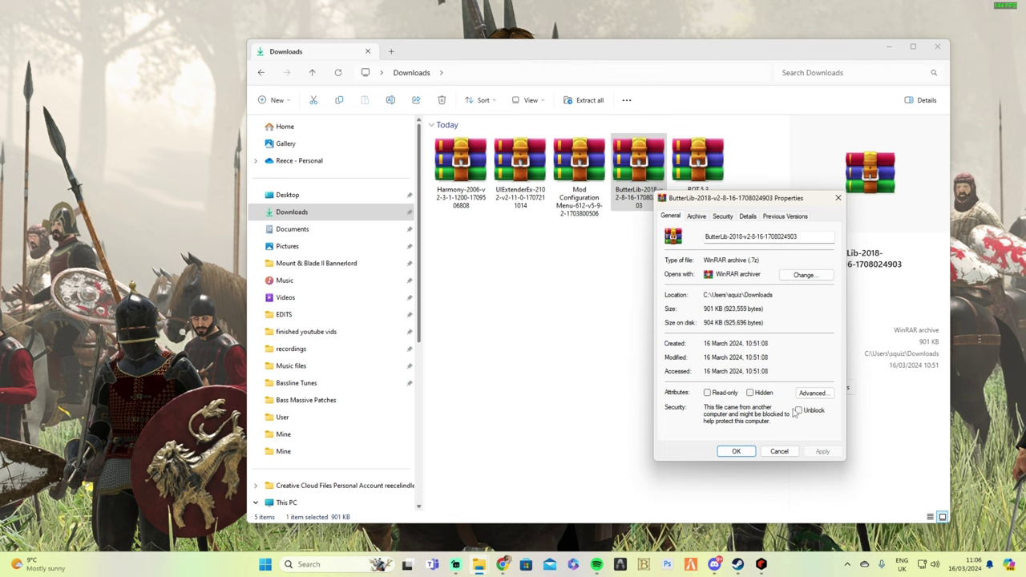
pyautogui.click(799, 410)
pyautogui.click(822, 451)
pyautogui.click(736, 451)
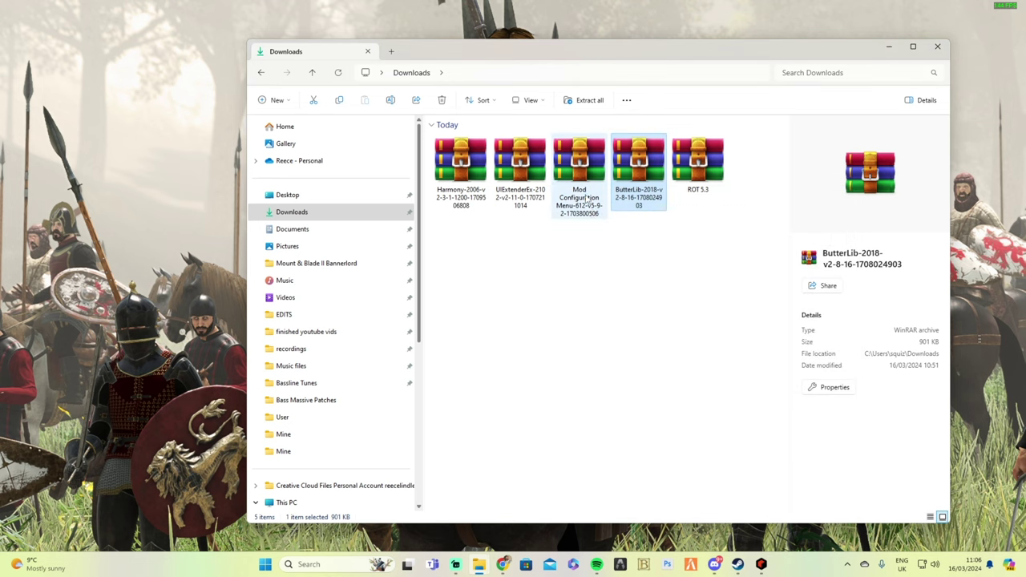
# Step: Unblock the Mod Configuration Menu and UIExtenderEx archives through their file properties
pyautogui.rightClick(586, 197)
pyautogui.click(650, 356)
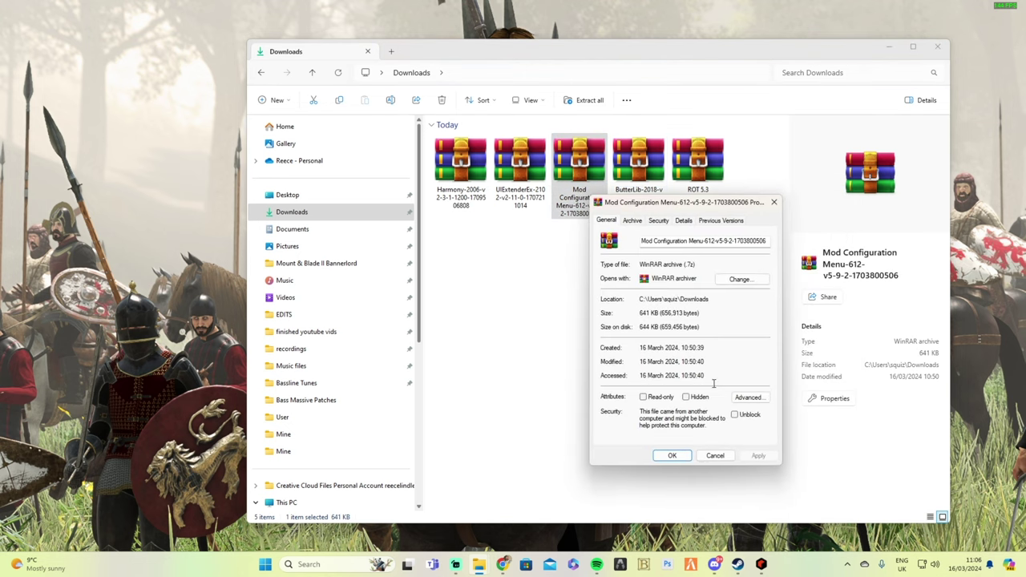
pyautogui.click(733, 415)
pyautogui.click(757, 455)
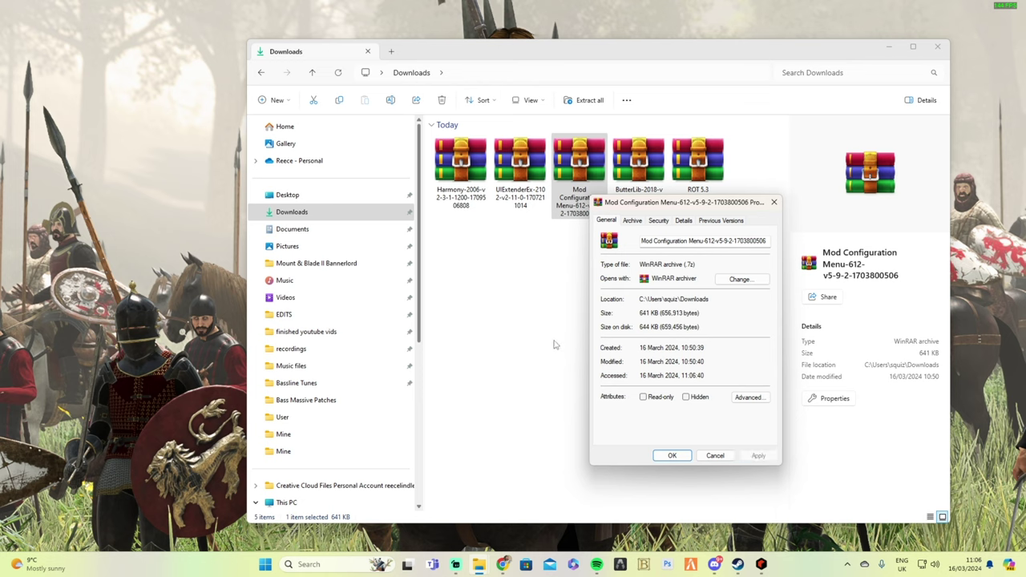
pyautogui.click(669, 455)
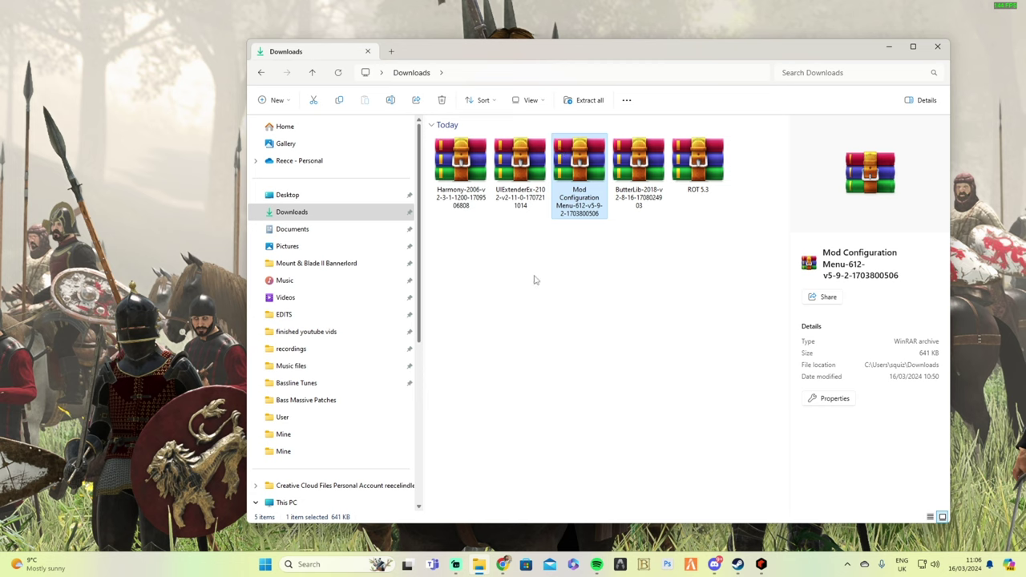
pyautogui.rightClick(519, 180)
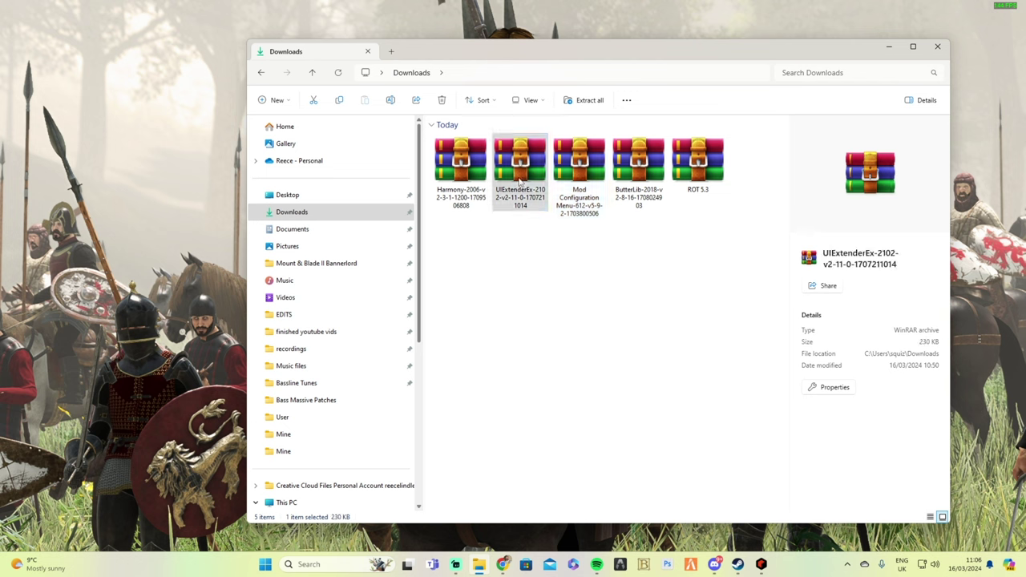
pyautogui.click(558, 333)
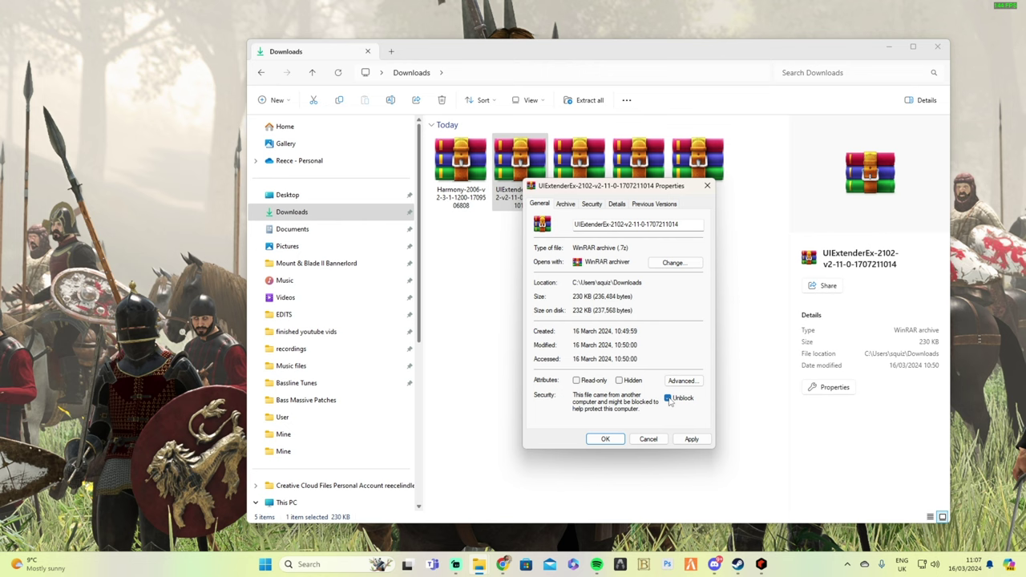
pyautogui.click(691, 439)
pyautogui.click(602, 438)
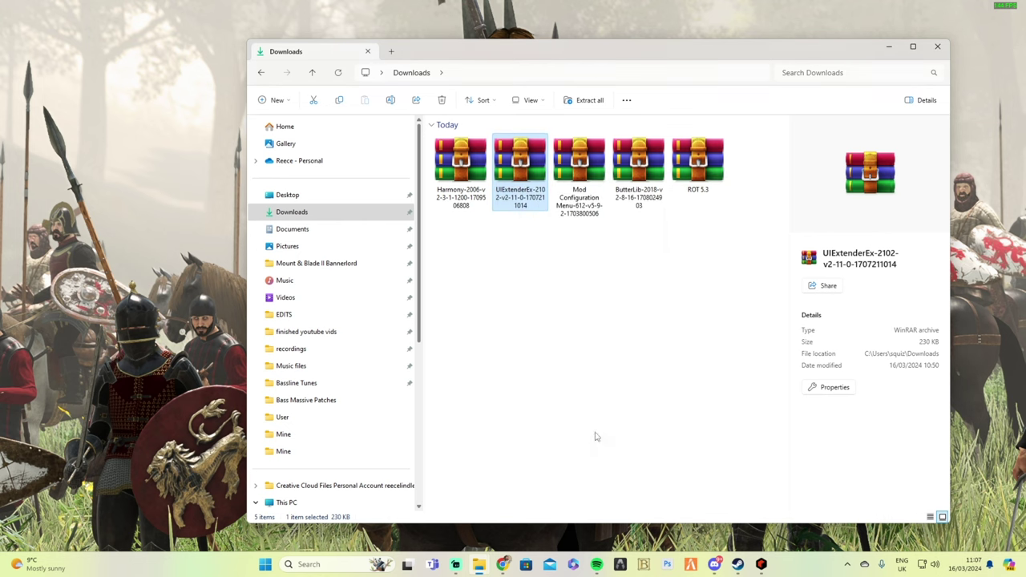
pyautogui.click(465, 191)
# Step: Unblock the Harmony archive through its file properties
pyautogui.rightClick(465, 191)
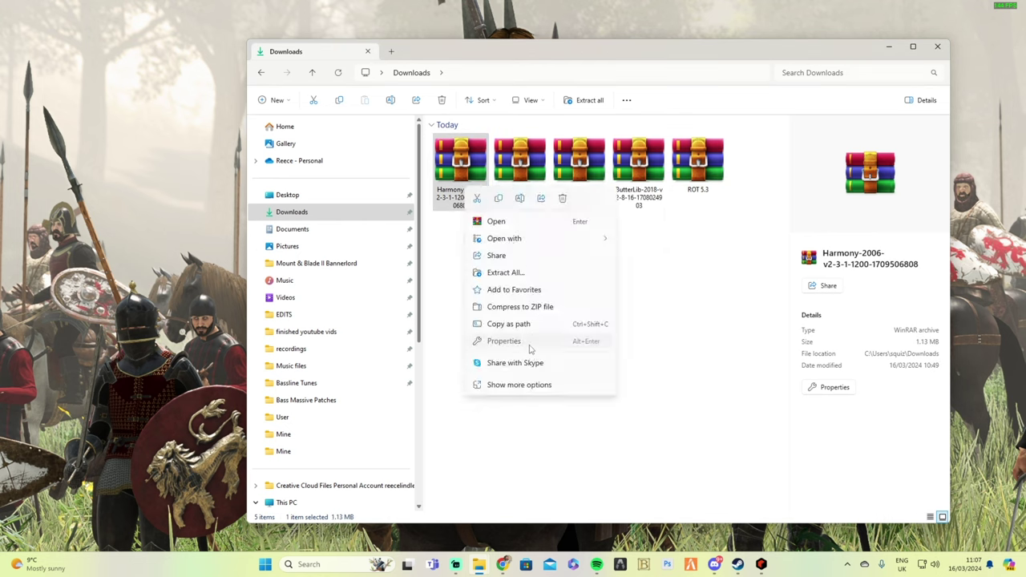
pyautogui.click(530, 343)
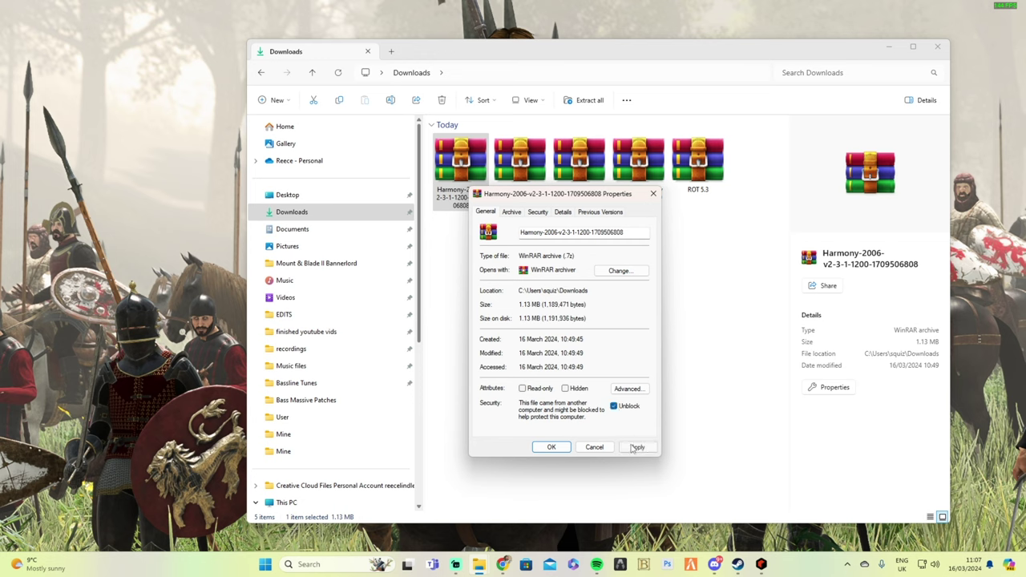
pyautogui.click(635, 447)
pyautogui.click(551, 447)
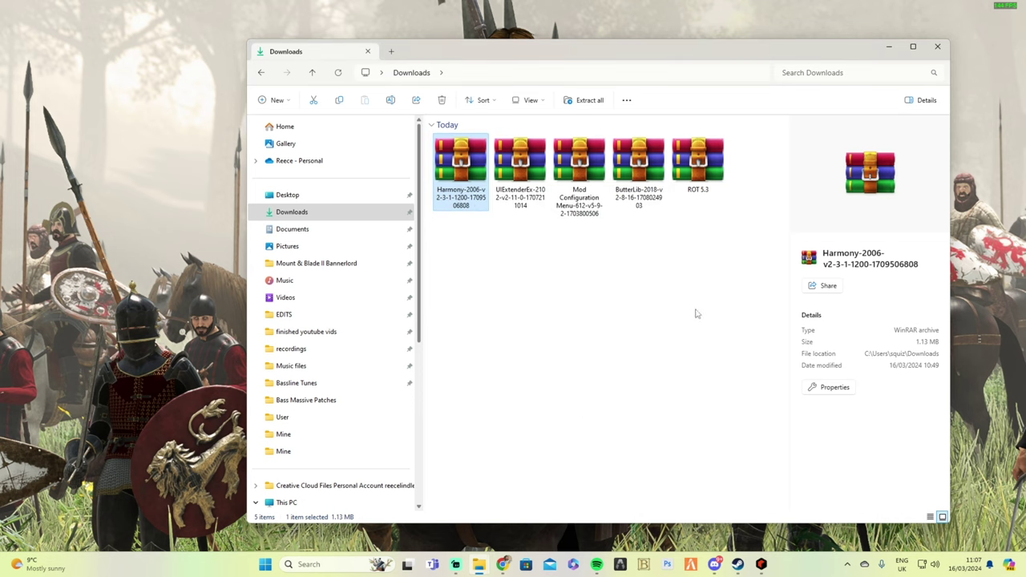
# Step: Open the Mount & Blade II Bannerlord folder in a new, wider window on the left
pyautogui.rightClick(325, 269)
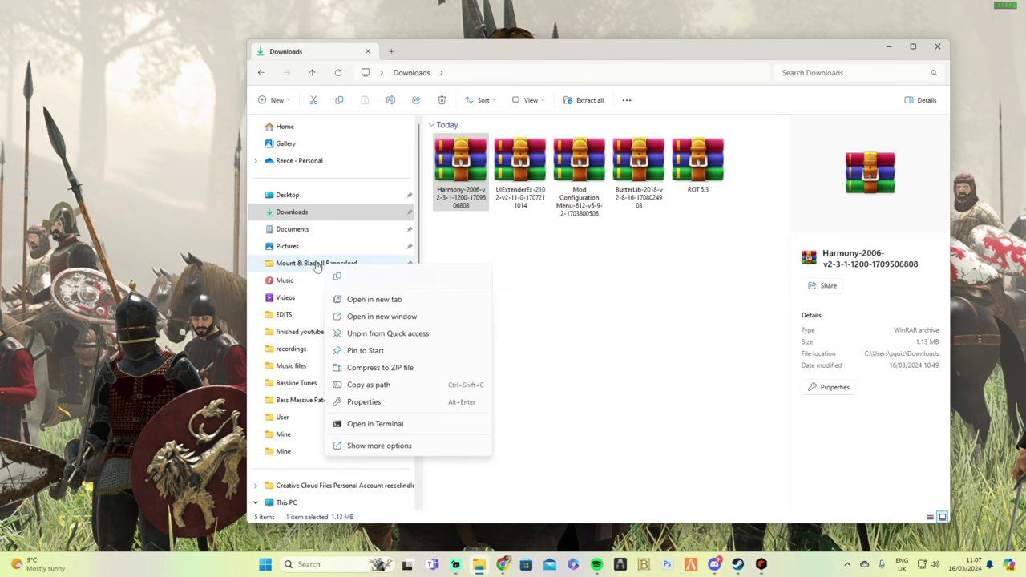
pyautogui.click(386, 317)
pyautogui.moveTo(605, 66); pyautogui.dragTo(417, 56)
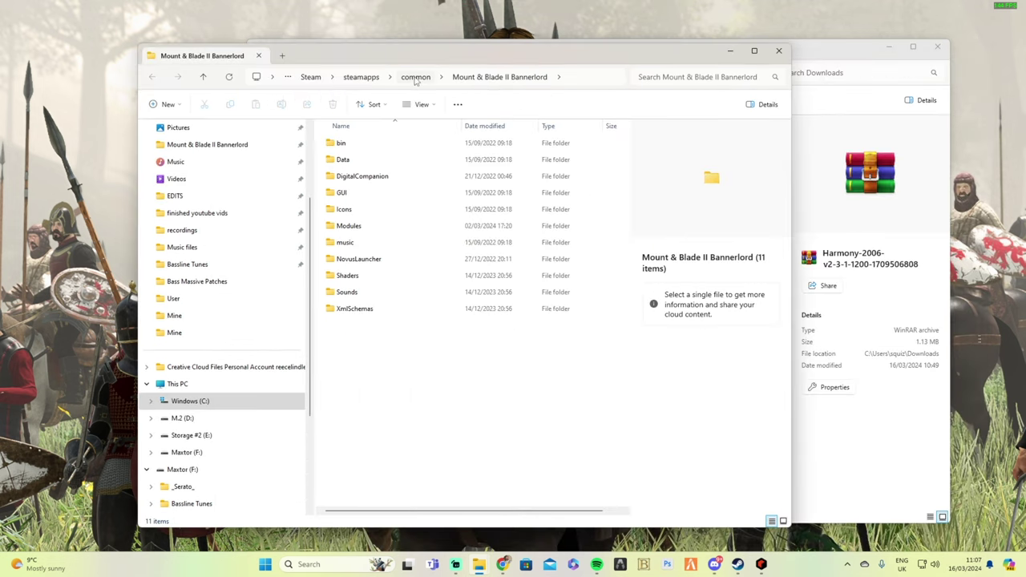
pyautogui.moveTo(138, 207); pyautogui.dragTo(62, 202)
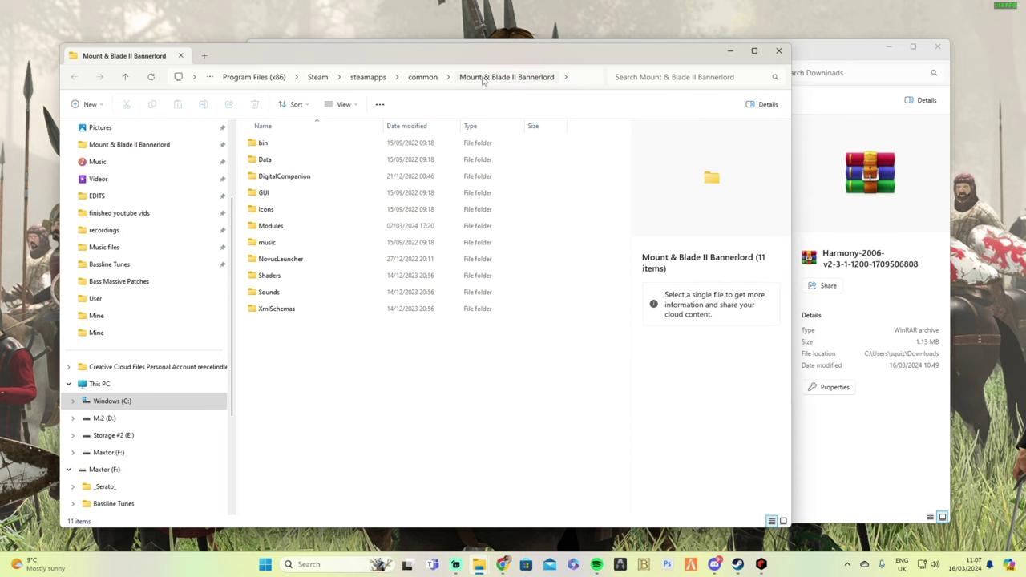
# Step: Open the game's Modules folder, browse its 46 items, and bring Downloads back to front
pyautogui.doubleClick(276, 230)
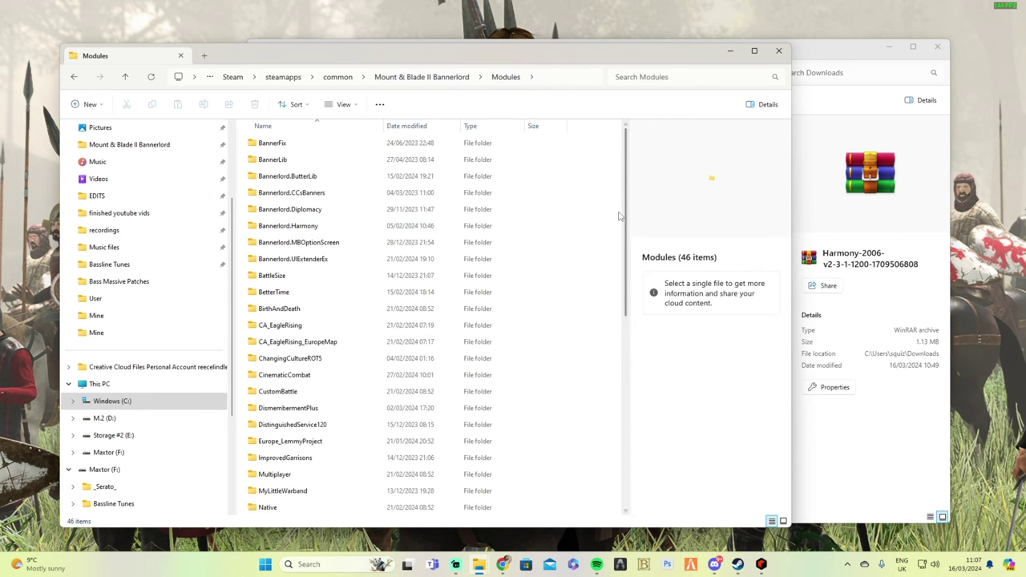
pyautogui.scroll(-1, 628, 236)
pyautogui.moveTo(628, 237); pyautogui.dragTo(618, 196)
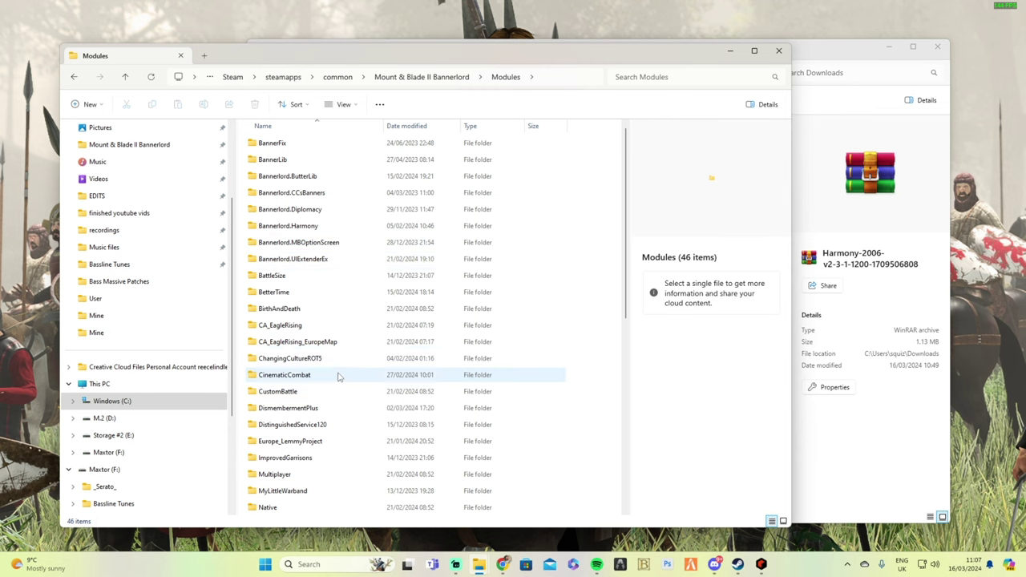
pyautogui.scroll(-1, 339, 377)
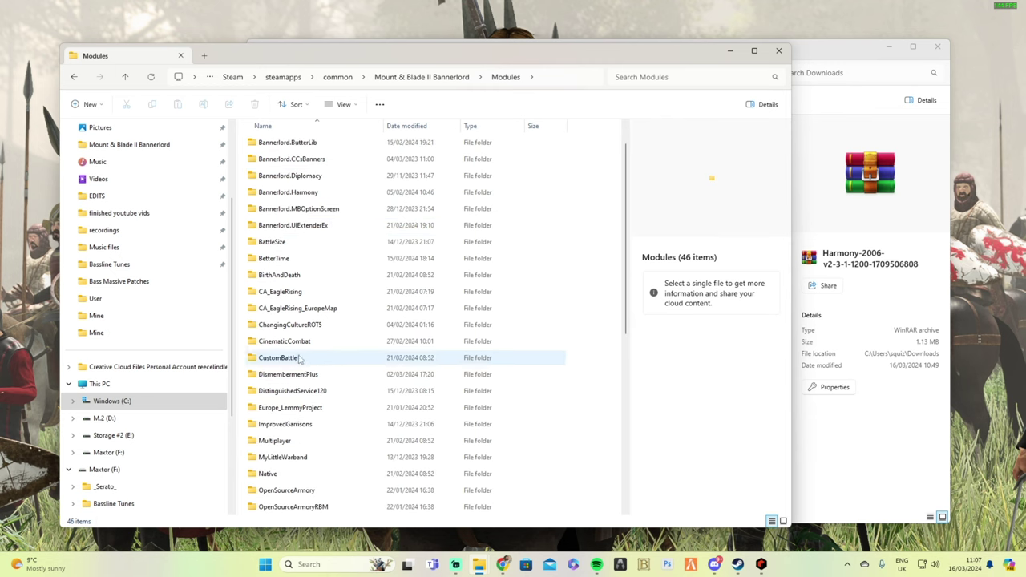
pyautogui.scroll(1, 313, 340)
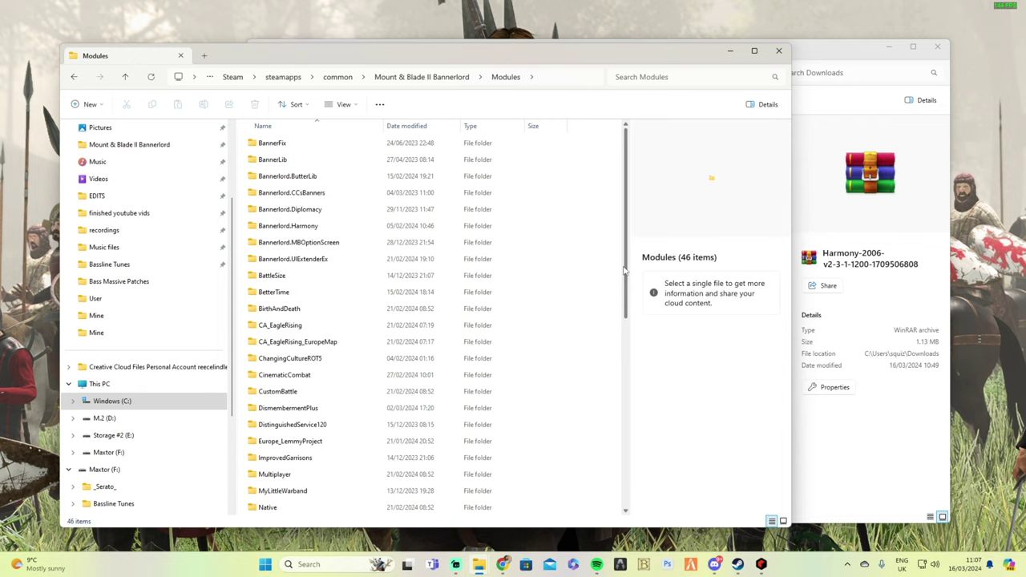
pyautogui.moveTo(625, 272); pyautogui.dragTo(614, 492)
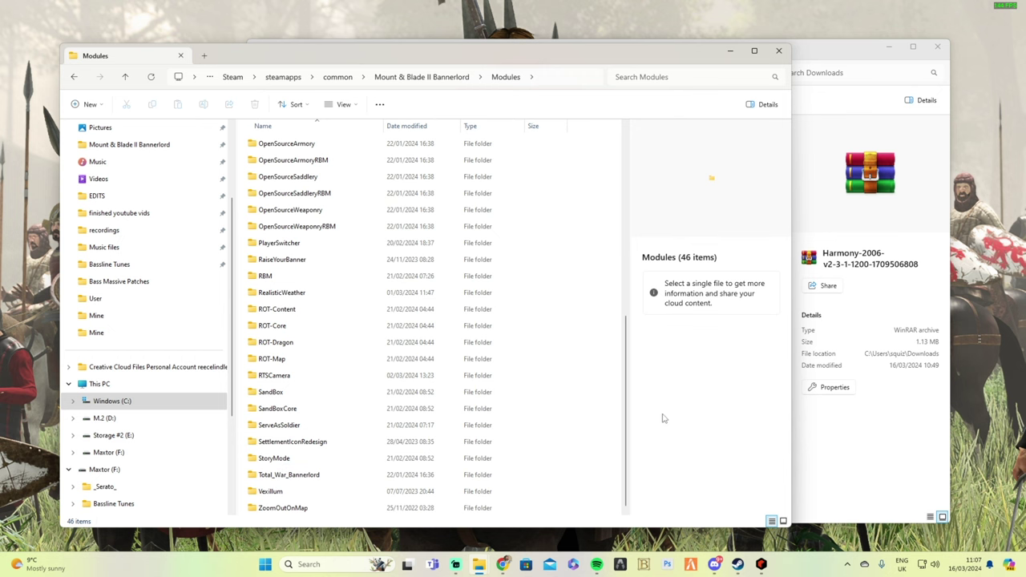
pyautogui.click(844, 414)
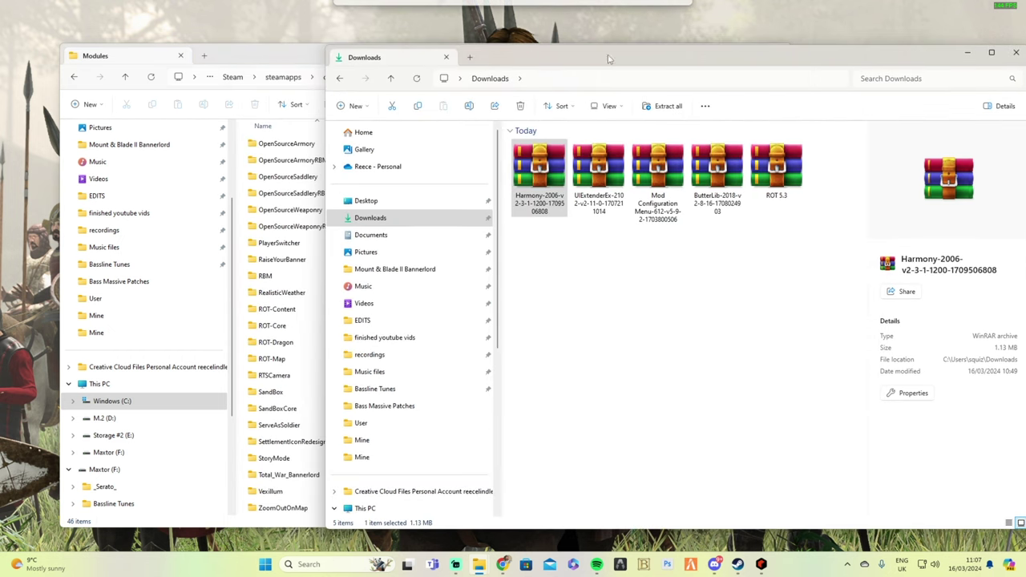
# Step: Open the Harmony archive in WinRAR at its Modules folder and select Bannerlord.Harmony
pyautogui.click(295, 50)
pyautogui.hotkey('alt', 'Tab')
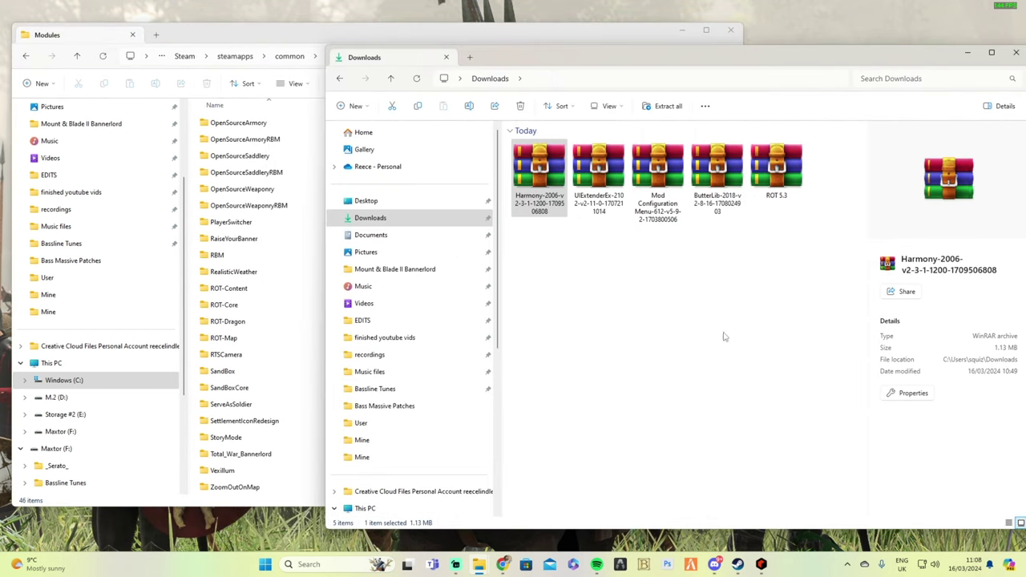
pyautogui.doubleClick(538, 184)
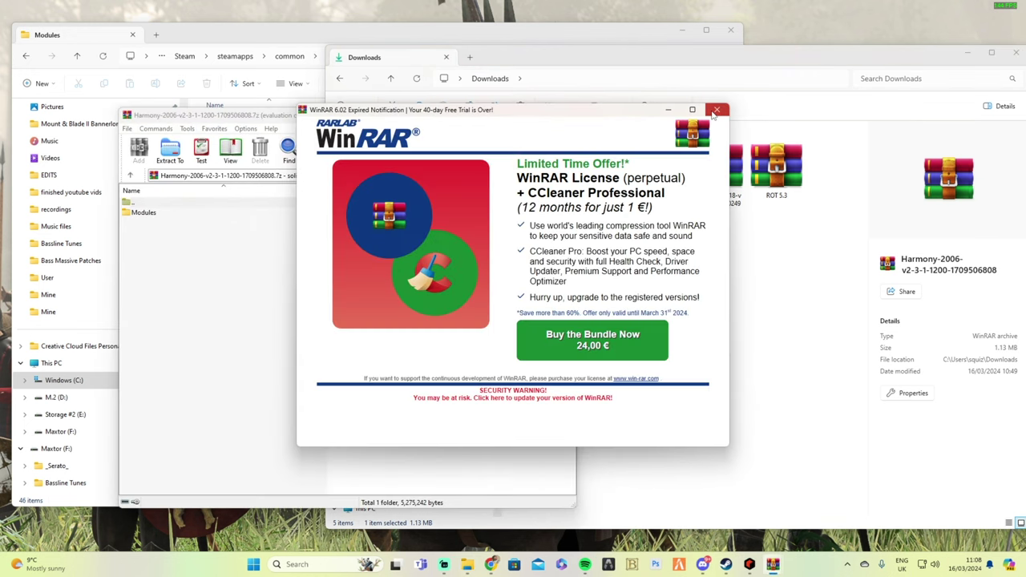
pyautogui.click(716, 110)
pyautogui.moveTo(368, 115); pyautogui.dragTo(705, 107)
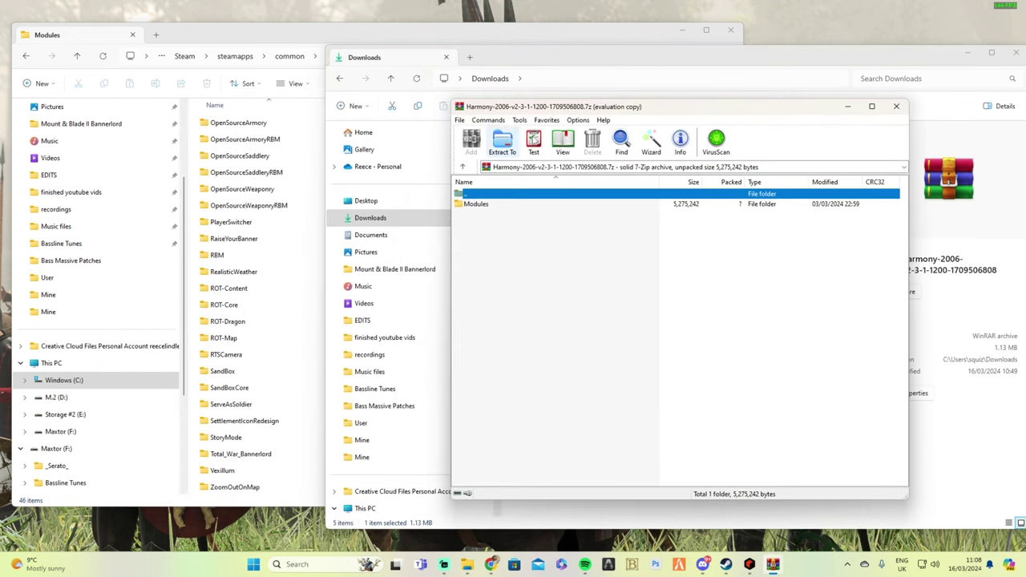
pyautogui.moveTo(617, 102); pyautogui.dragTo(618, 124)
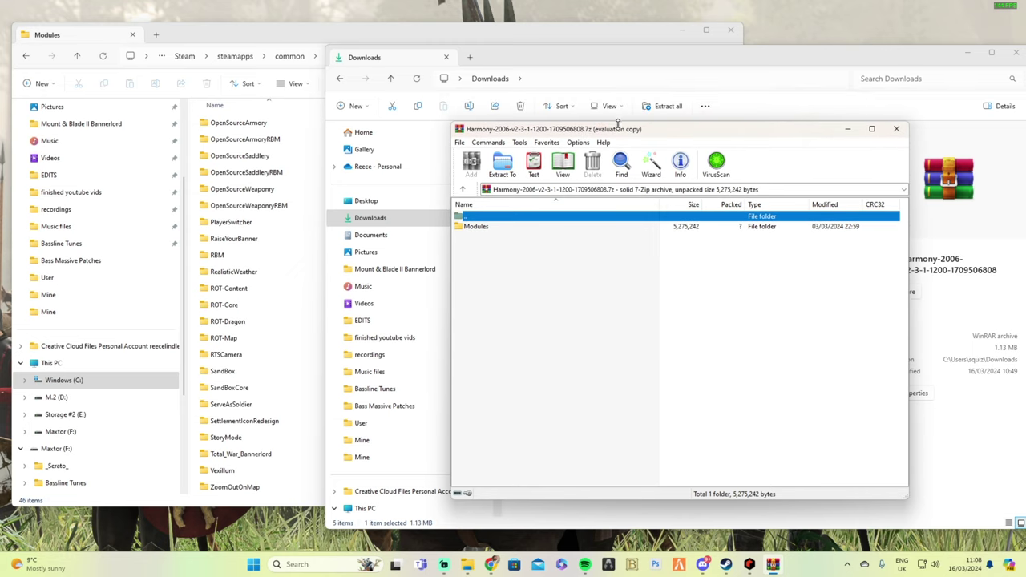
pyautogui.doubleClick(476, 227)
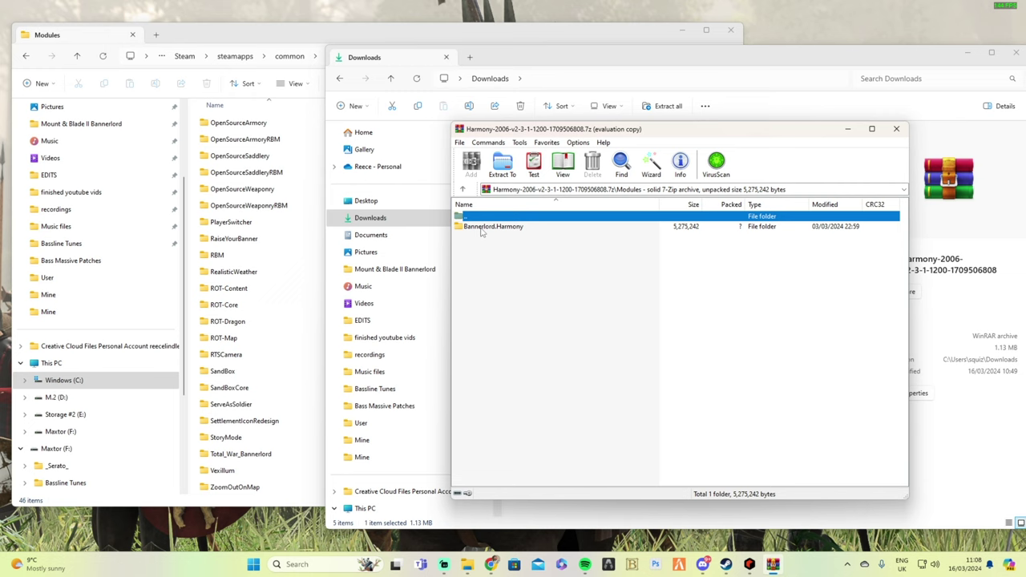
pyautogui.click(505, 227)
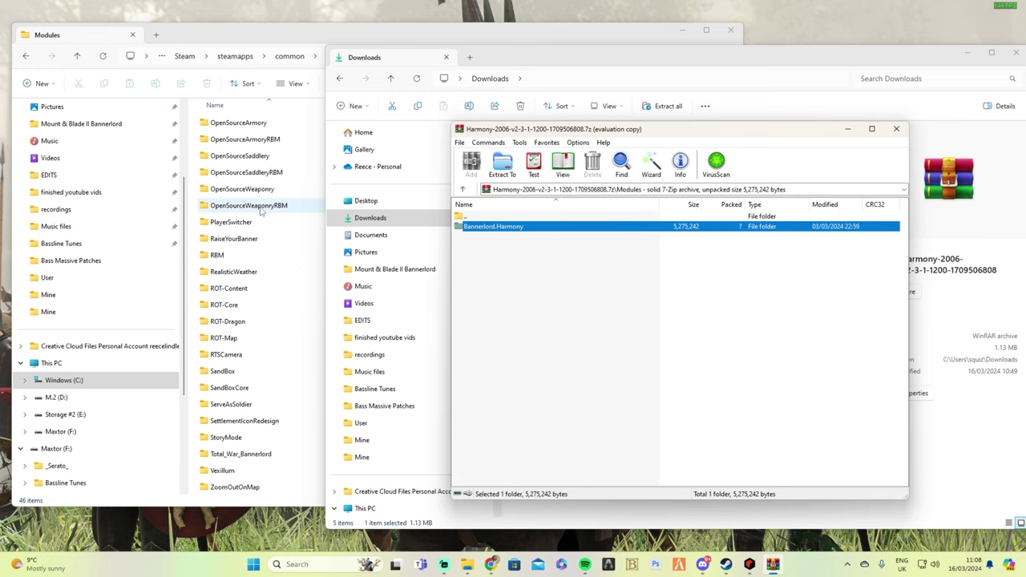
pyautogui.click(203, 38)
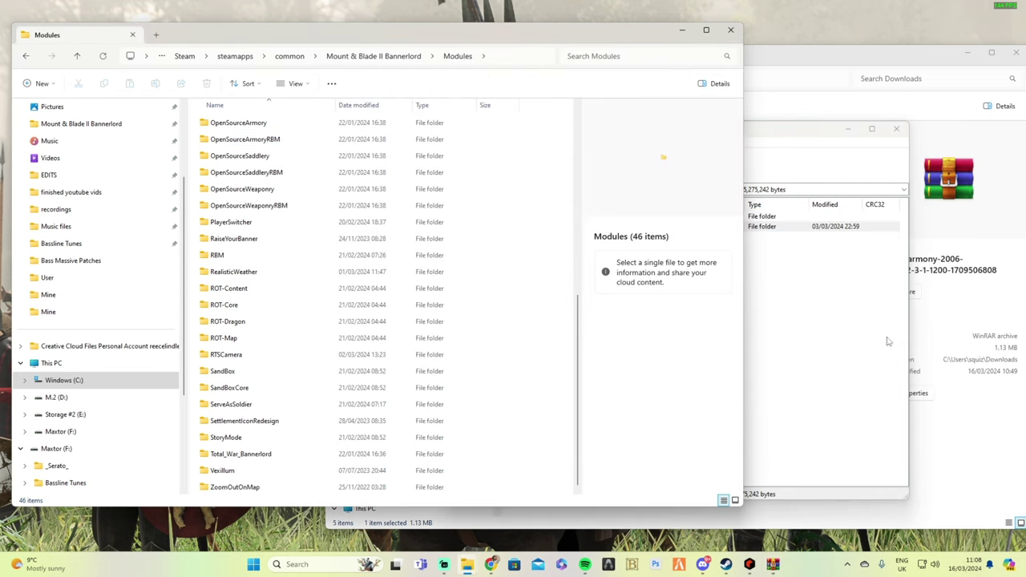
pyautogui.click(710, 176)
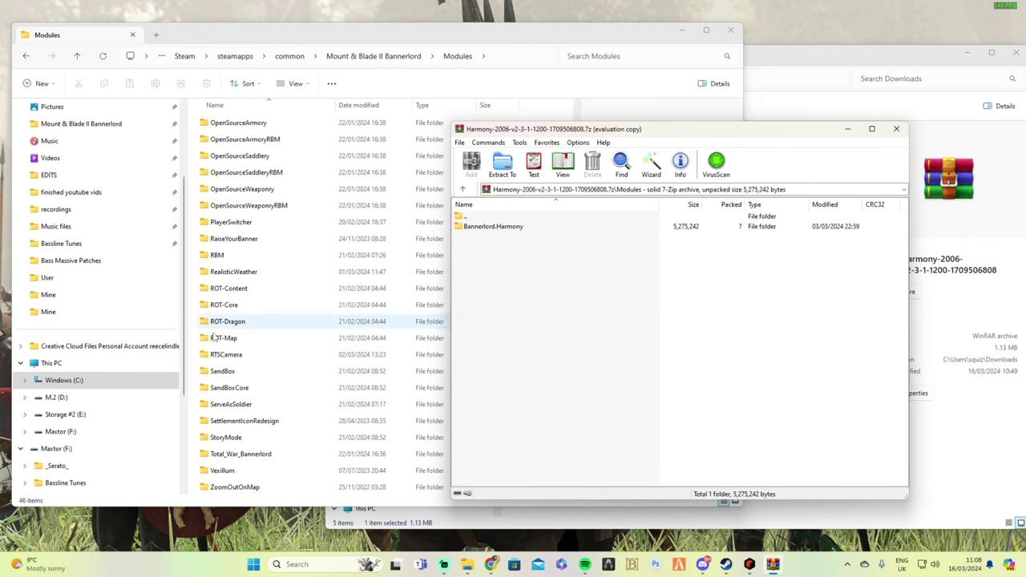
# Step: Close Harmony, open UIExtenderEx in WinRAR, select Bannerlord.UIExtenderEx, then close that archive
pyautogui.click(896, 129)
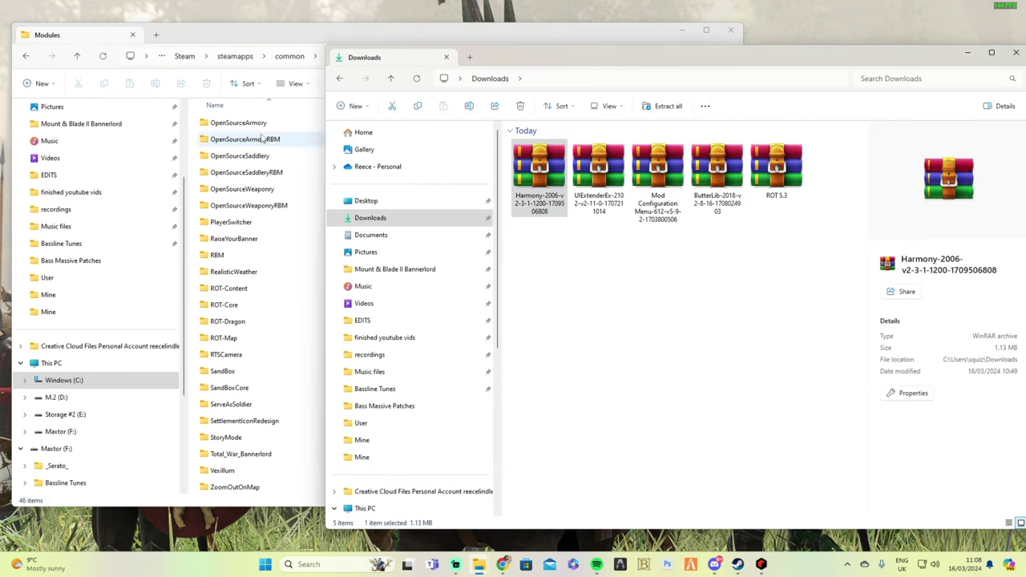
pyautogui.click(711, 351)
pyautogui.doubleClick(587, 190)
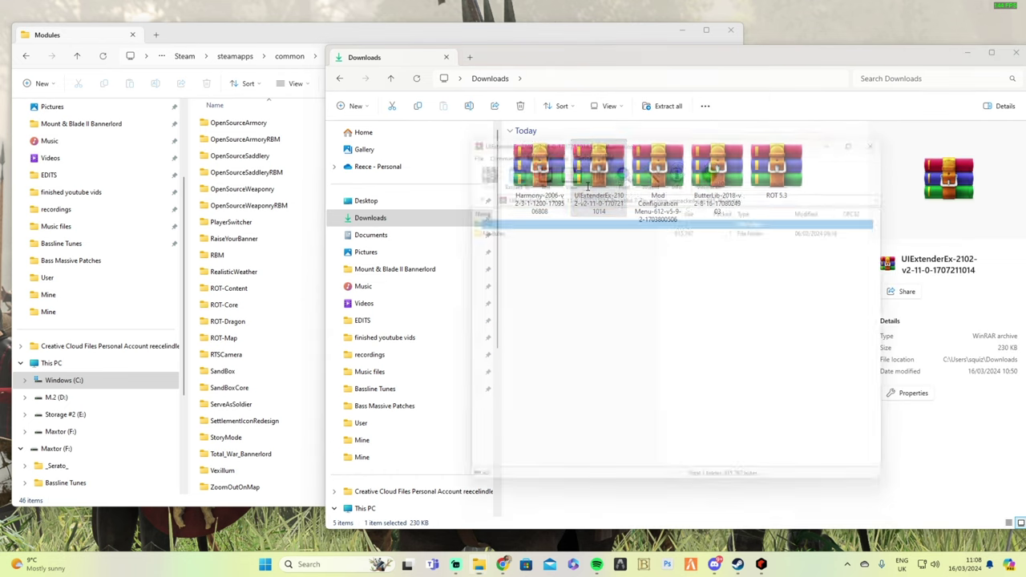
pyautogui.click(474, 227)
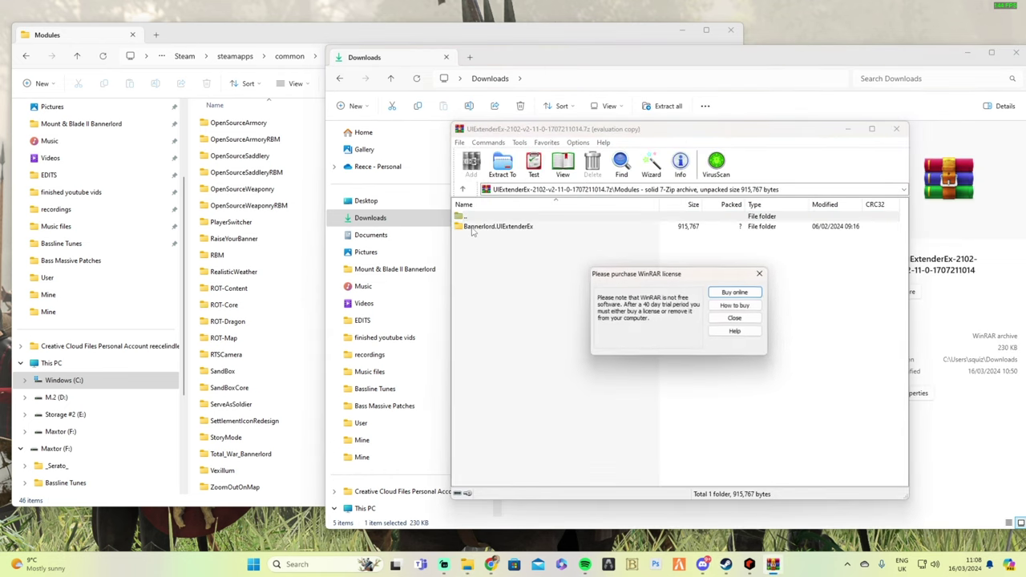
pyautogui.click(761, 275)
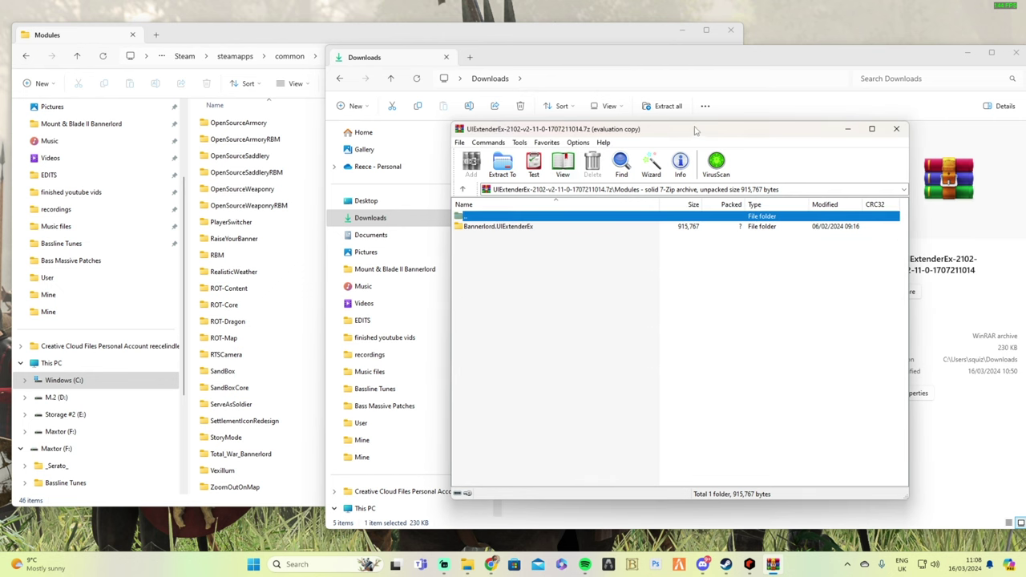
pyautogui.moveTo(497, 128)
pyautogui.mouseDown()
pyautogui.moveTo(470, 225)
pyautogui.moveTo(484, 122)
pyautogui.mouseUp()
pyautogui.click(479, 223)
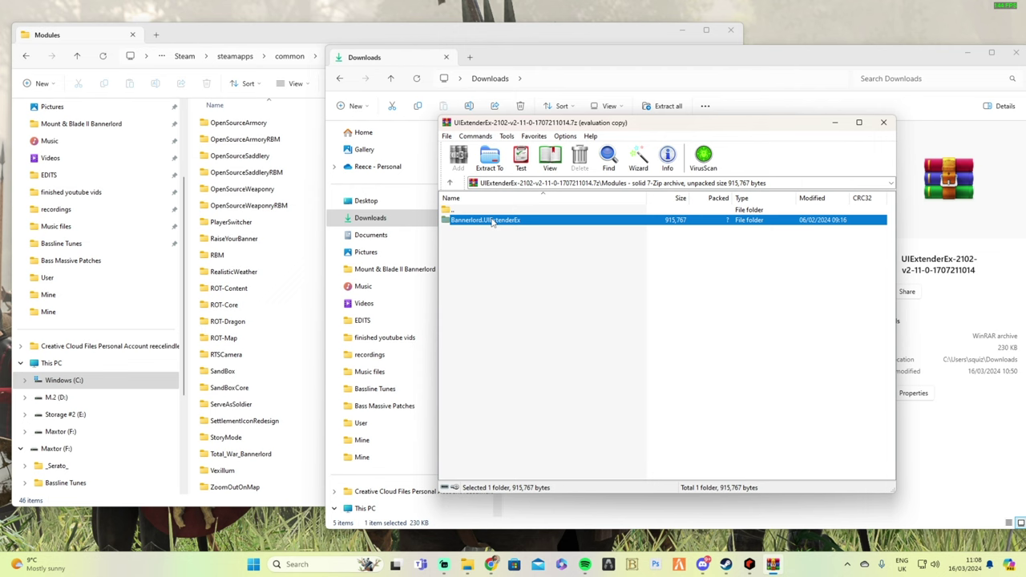
pyautogui.click(884, 122)
# Step: Drag Bannerlord.MBOptionScreen from the Mod Configuration Menu archive onto the game's Modules folder
pyautogui.click(655, 191)
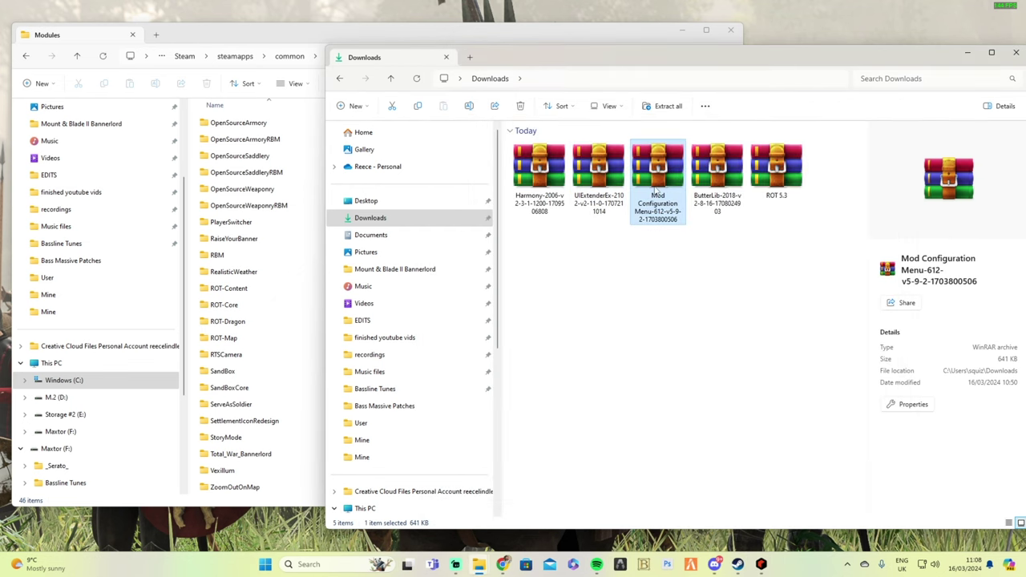
pyautogui.doubleClick(656, 191)
pyautogui.doubleClick(472, 223)
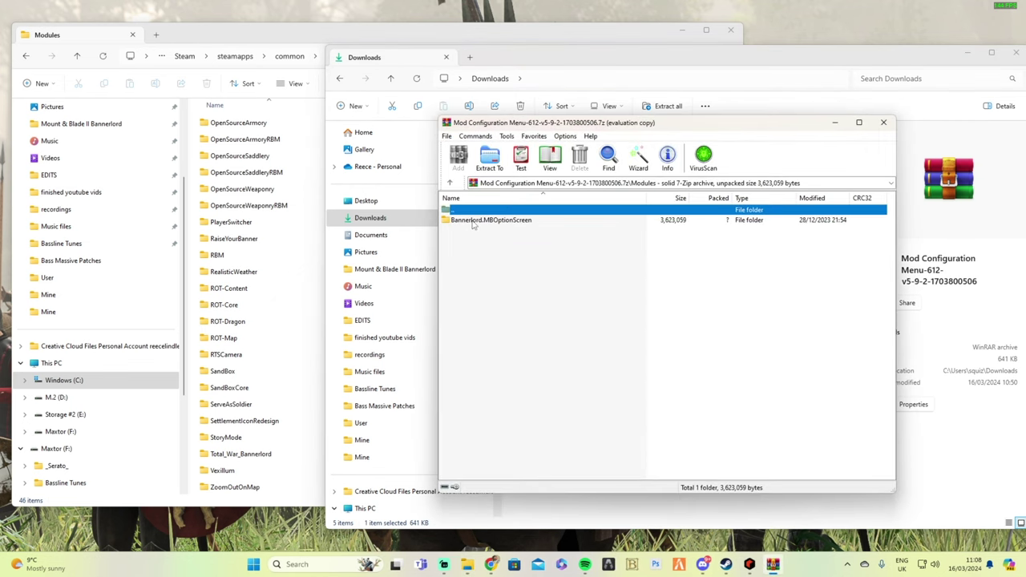
pyautogui.click(749, 267)
pyautogui.moveTo(496, 221); pyautogui.dragTo(704, 157)
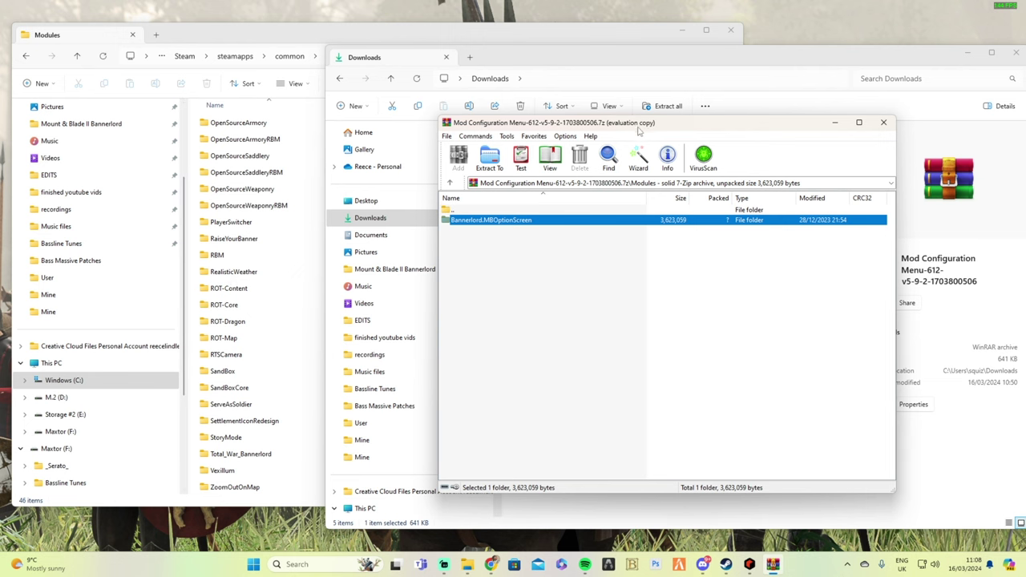
pyautogui.moveTo(639, 131); pyautogui.dragTo(583, 243)
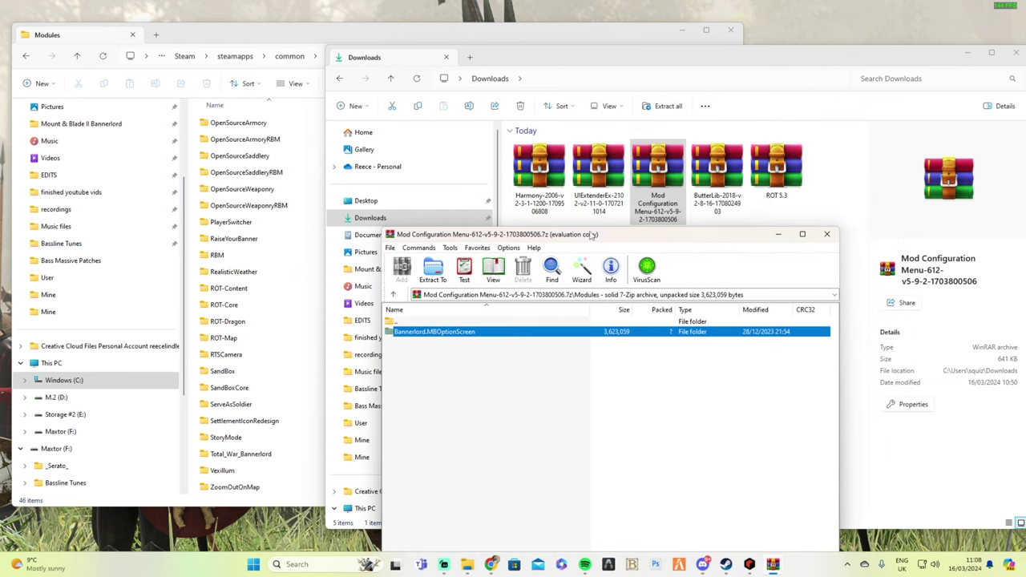
pyautogui.click(826, 234)
# Step: Extract the Mod Configuration Menu archive into a folder in Downloads
pyautogui.rightClick(659, 184)
pyautogui.click(712, 270)
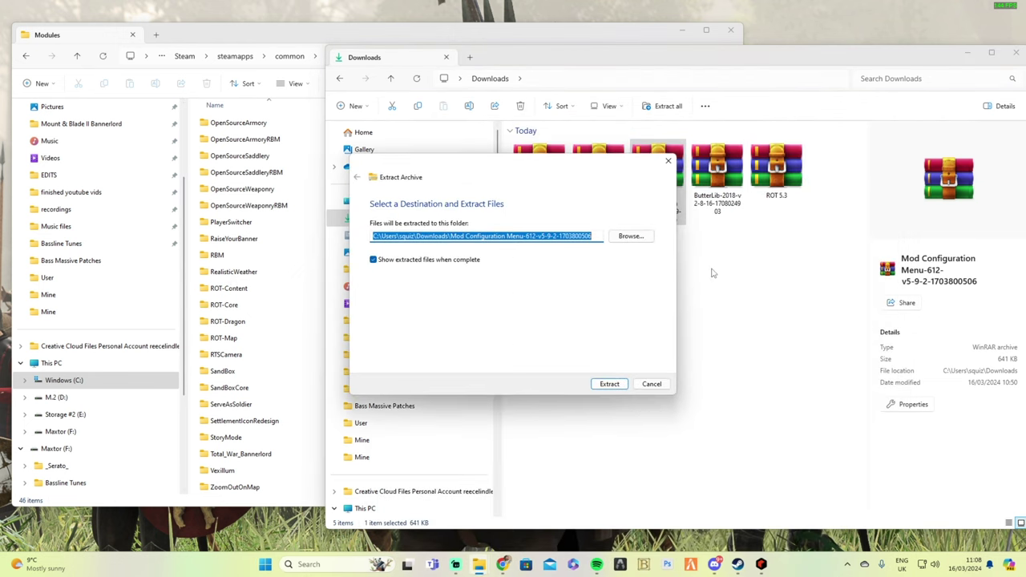
pyautogui.click(602, 383)
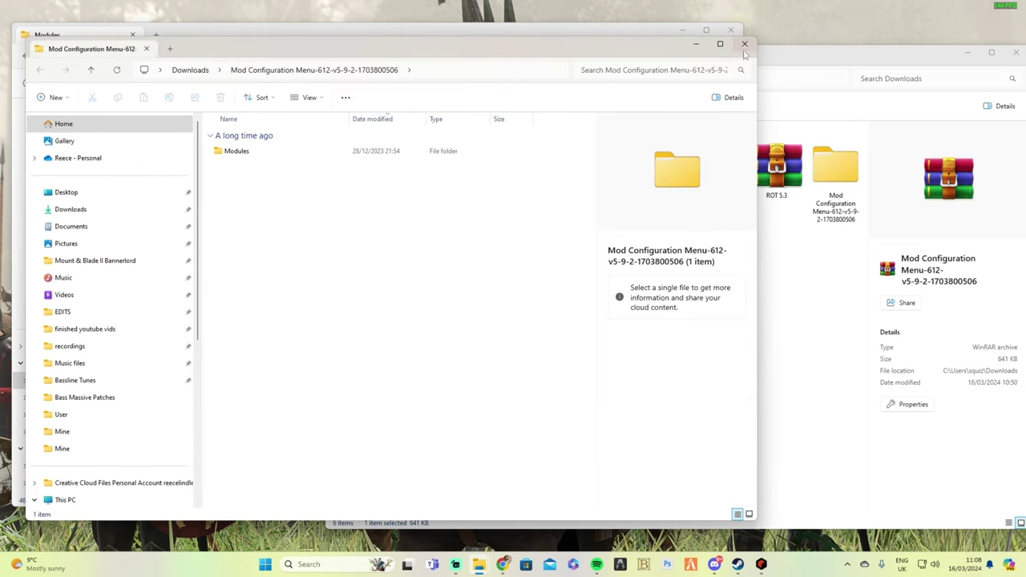
pyautogui.click(740, 35)
pyautogui.click(731, 32)
pyautogui.click(839, 173)
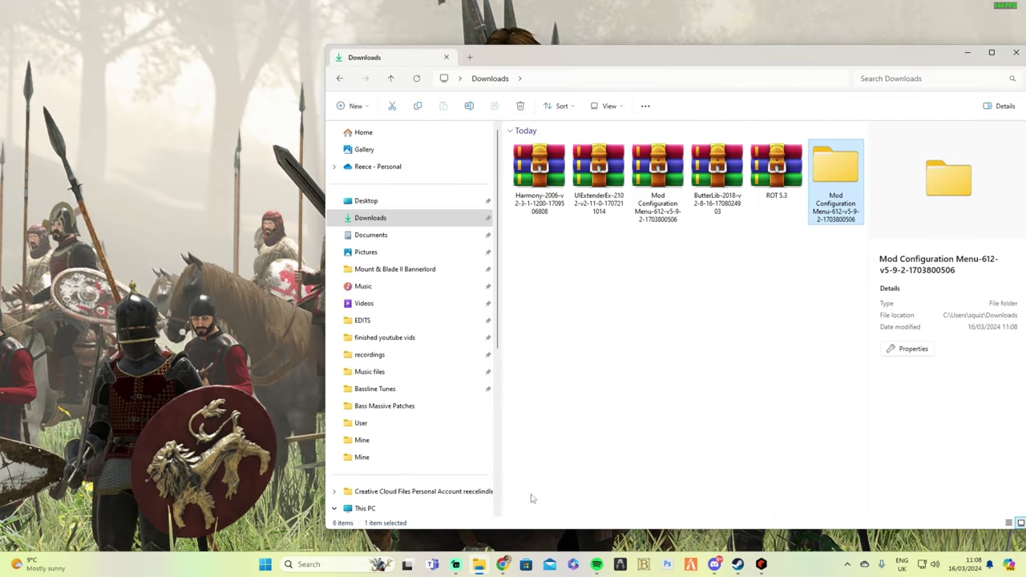
# Step: Open the Bannerlord game folder in a new window and enter its Modules folder
pyautogui.rightClick(412, 273)
pyautogui.click(464, 326)
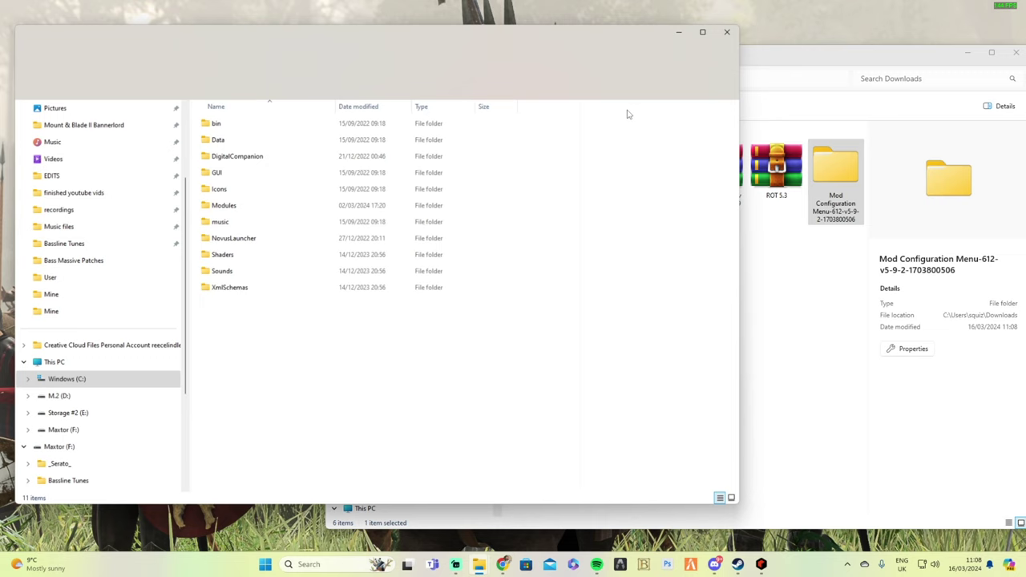
pyautogui.moveTo(577, 46); pyautogui.dragTo(543, 45)
pyautogui.doubleClick(222, 209)
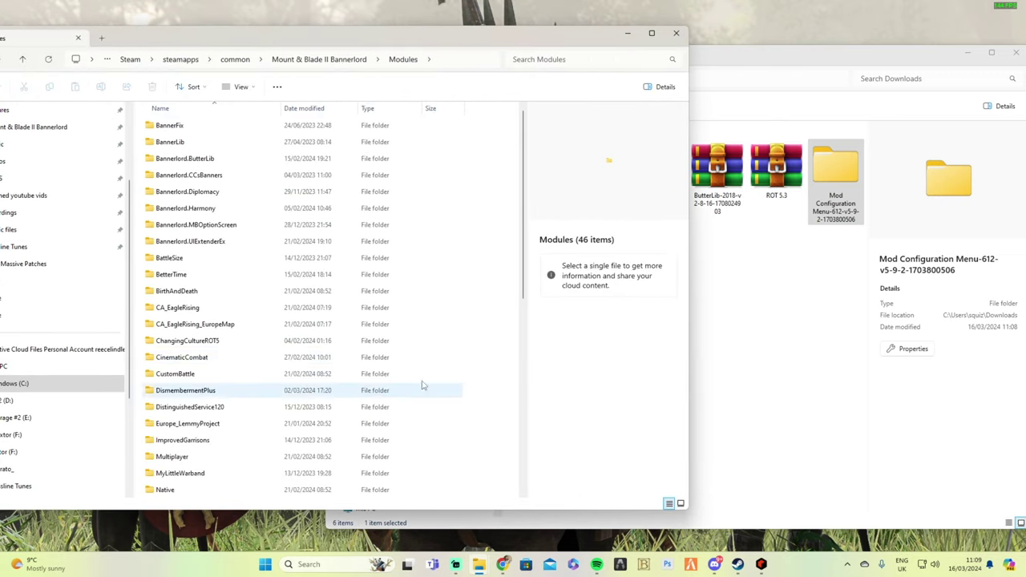
# Step: Browse the extracted Mod Configuration Menu folder to Modules\Bannerlord.MBOptionScreen and back to Downloads
pyautogui.click(836, 173)
pyautogui.doubleClick(836, 173)
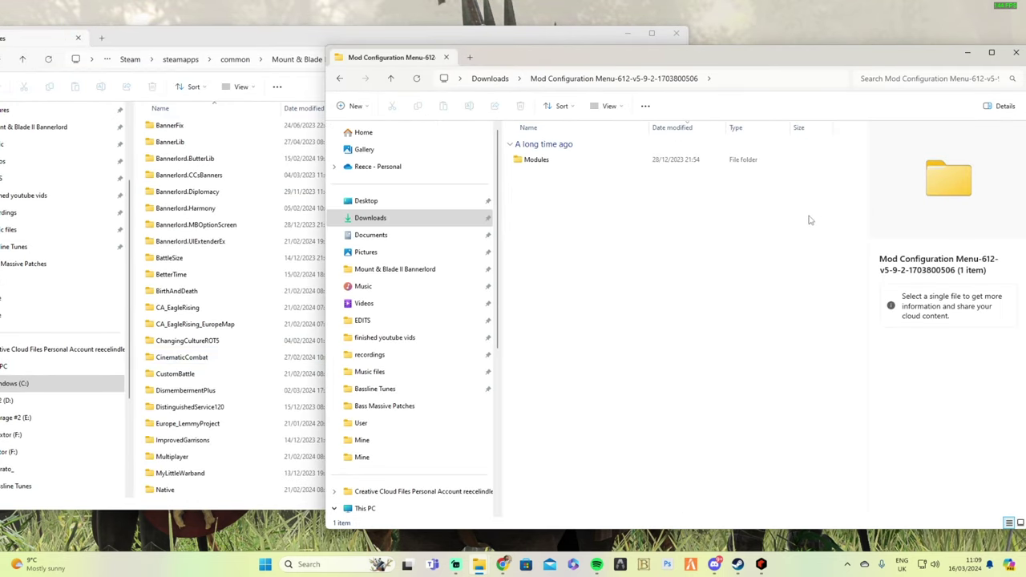
pyautogui.doubleClick(536, 160)
pyautogui.click(549, 160)
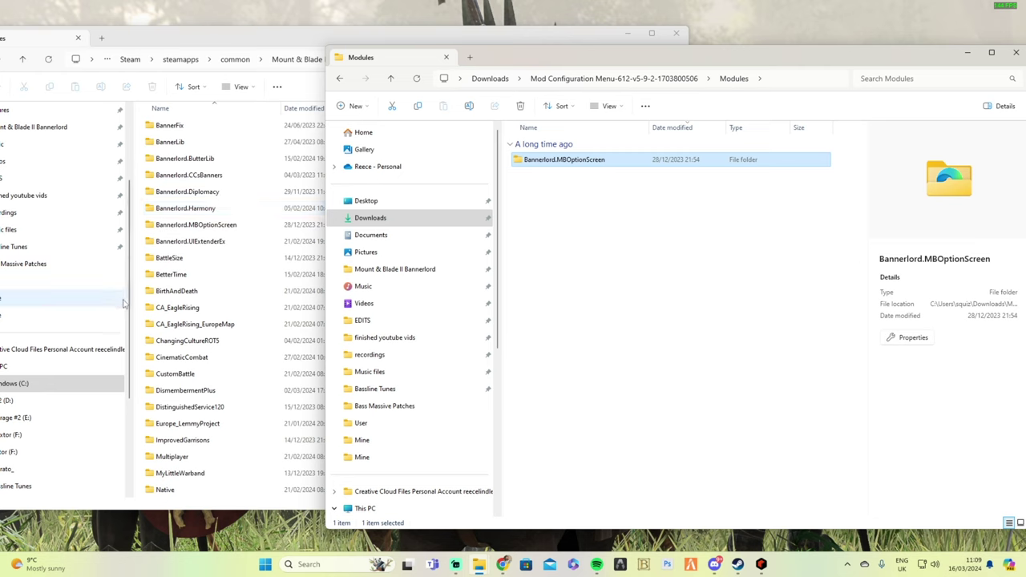
pyautogui.click(339, 77)
pyautogui.click(339, 78)
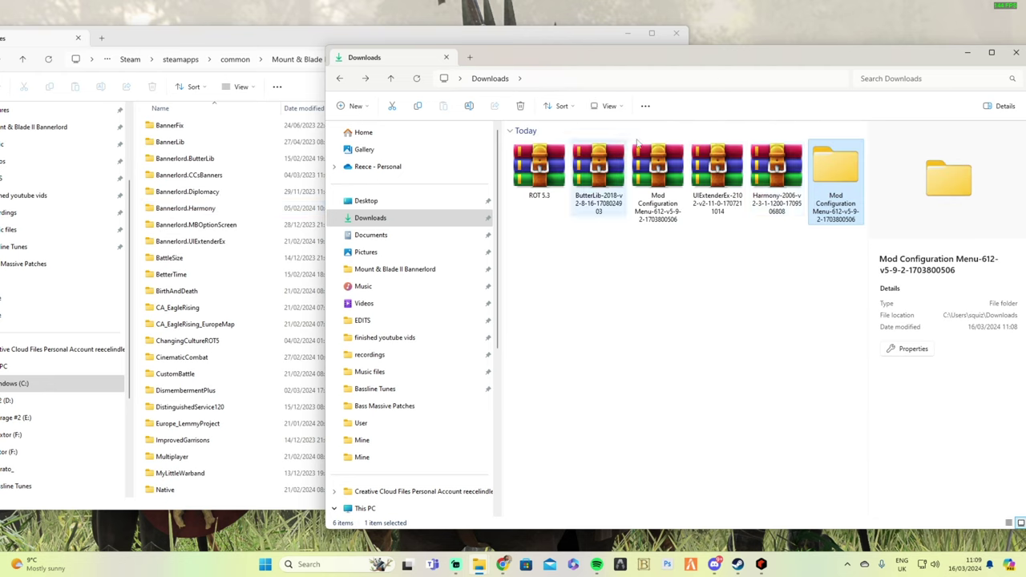
pyautogui.doubleClick(848, 184)
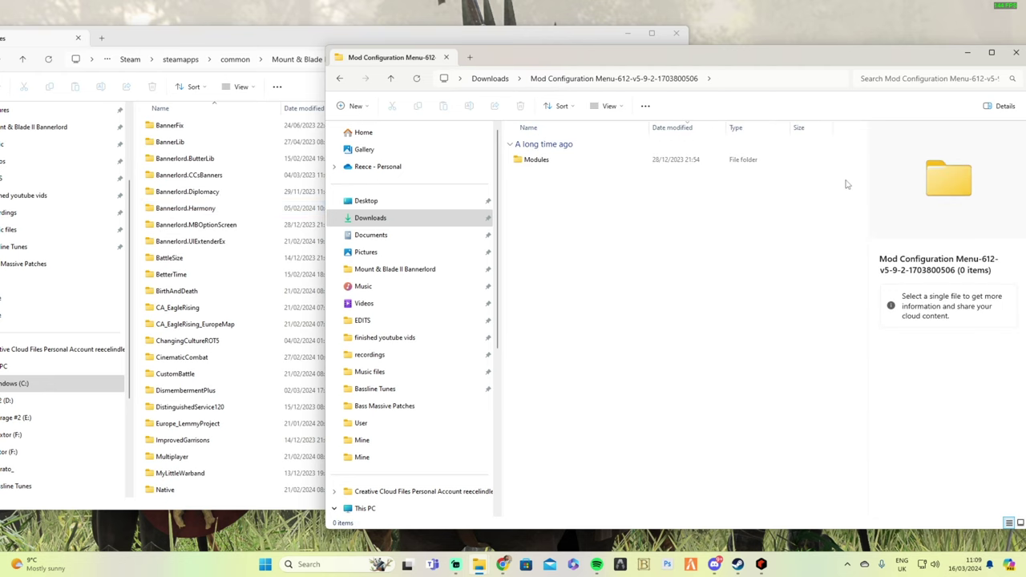
pyautogui.doubleClick(550, 162)
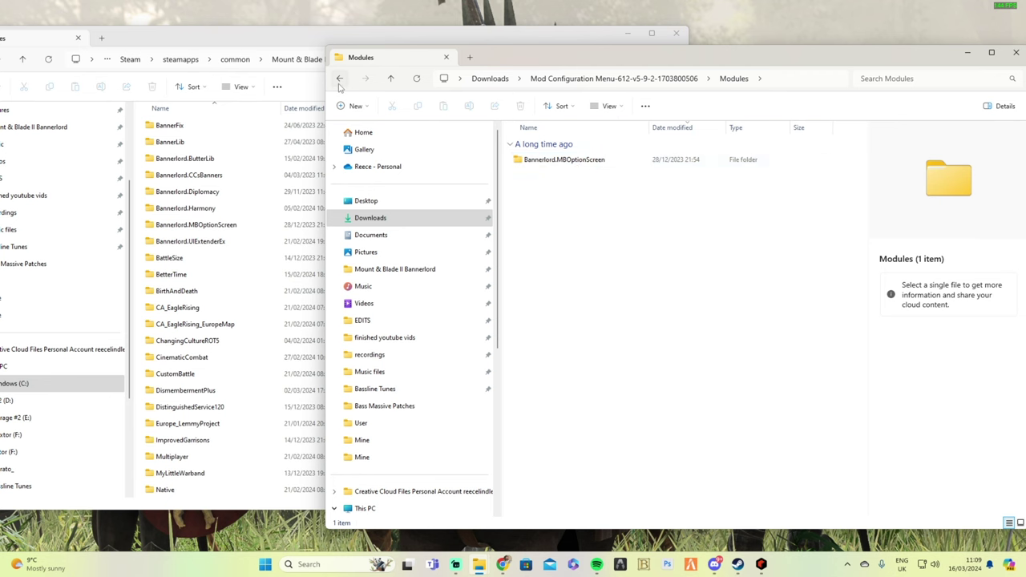
pyautogui.click(339, 78)
pyautogui.click(339, 77)
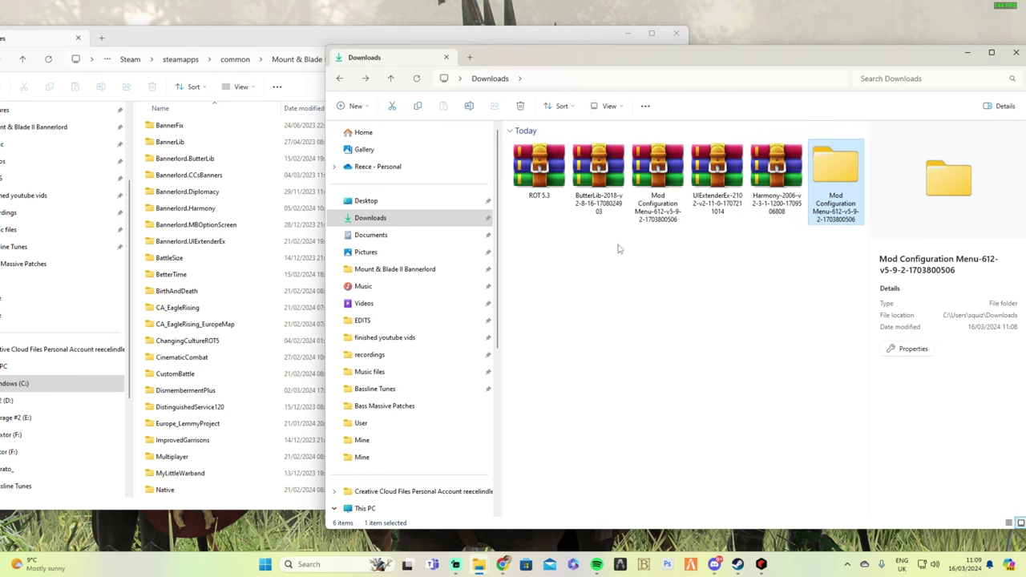
# Step: Open the ROT 5.3 archive in WinRAR, dismissing the trial-expired notice
pyautogui.click(547, 180)
pyautogui.doubleClick(547, 180)
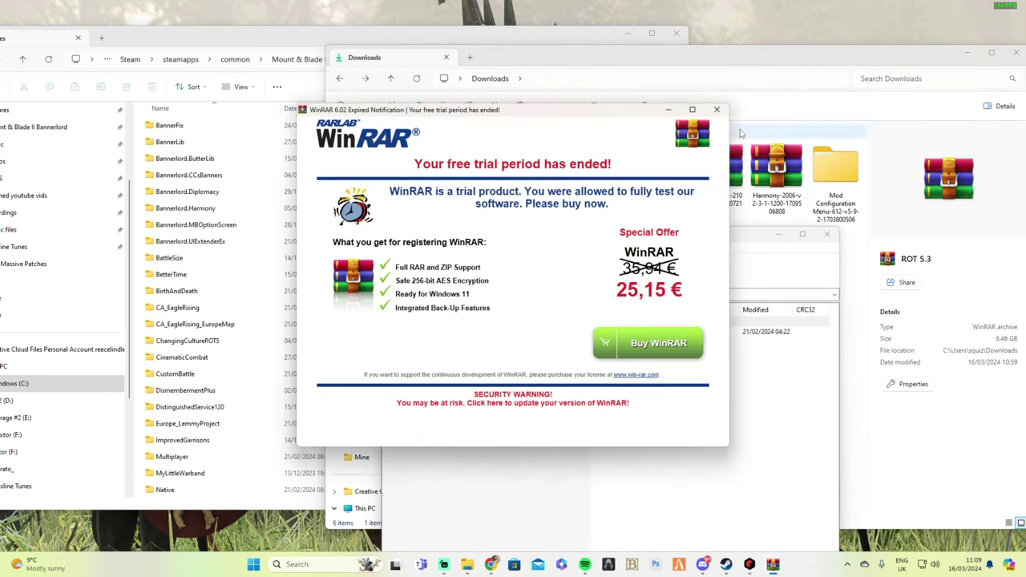
pyautogui.click(688, 104)
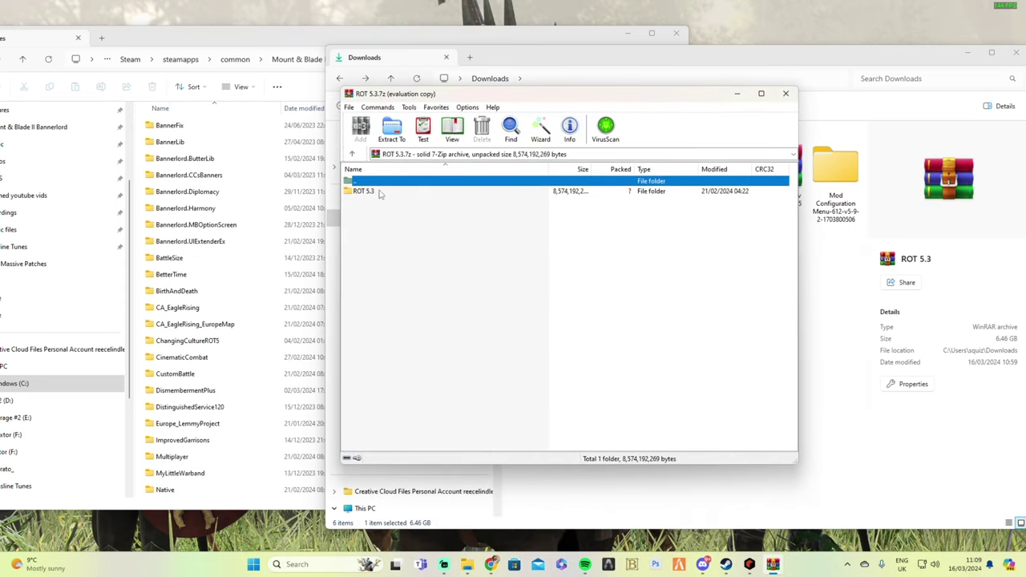
pyautogui.moveTo(501, 97); pyautogui.dragTo(657, 121)
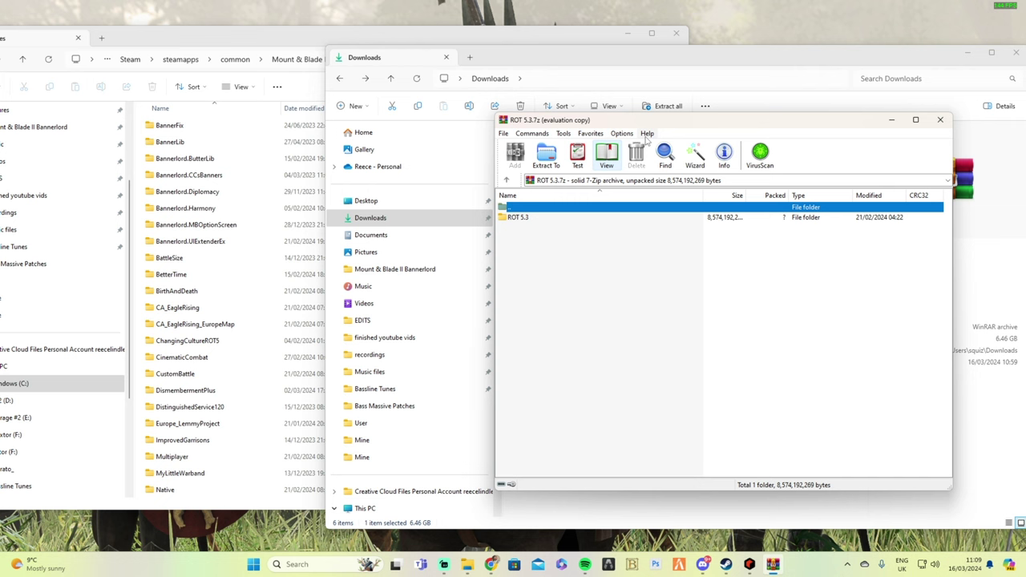
pyautogui.click(941, 119)
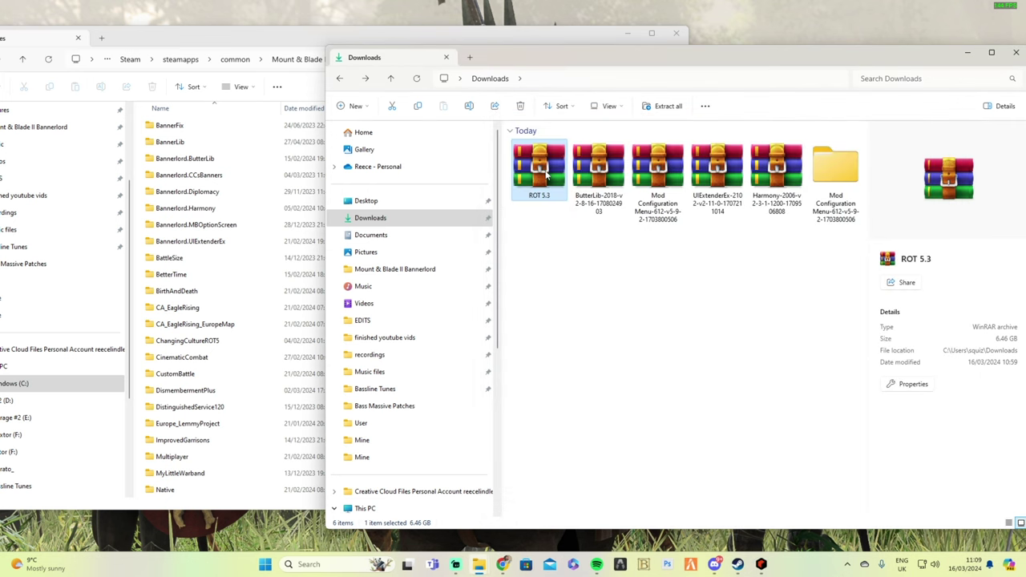
pyautogui.doubleClick(550, 169)
pyautogui.click(718, 110)
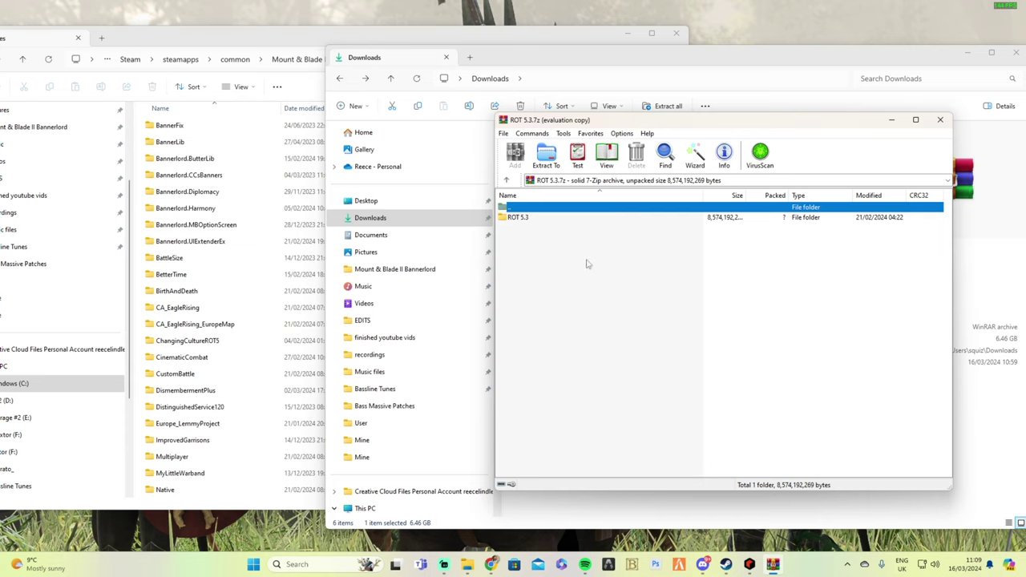
# Step: Go into ROT 5.3 > Modules in the archive and select ROT-Content, ROT-Core, ROT-Dragon and ROT-Map
pyautogui.doubleClick(519, 218)
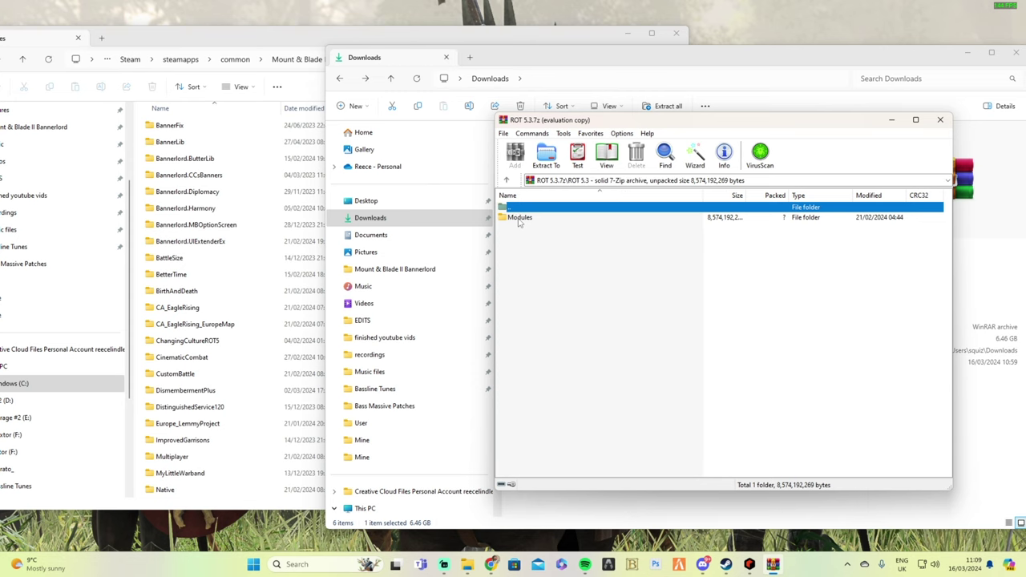
pyautogui.doubleClick(520, 217)
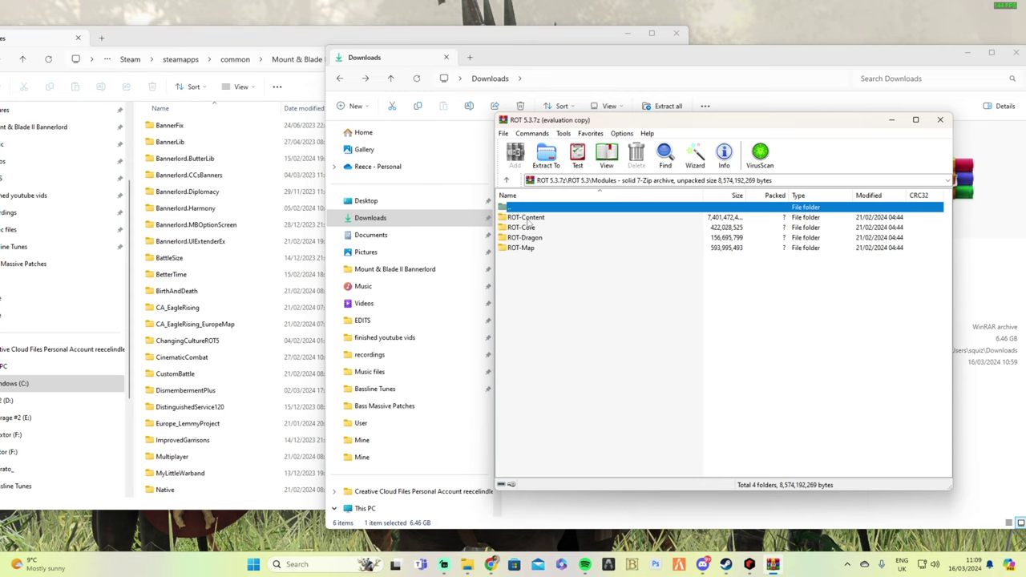
pyautogui.moveTo(689, 119); pyautogui.dragTo(669, 125)
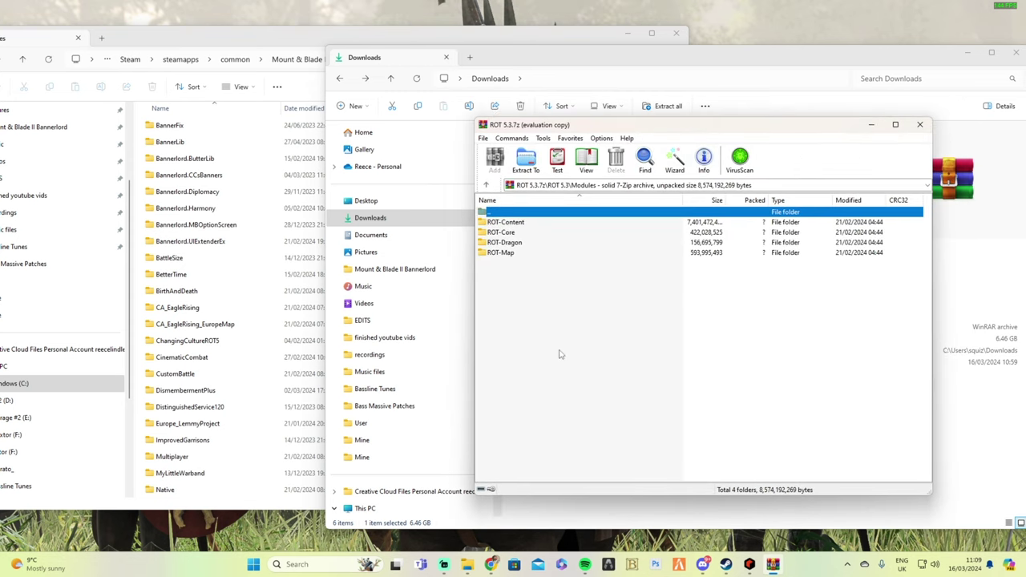
pyautogui.moveTo(563, 349); pyautogui.dragTo(537, 224)
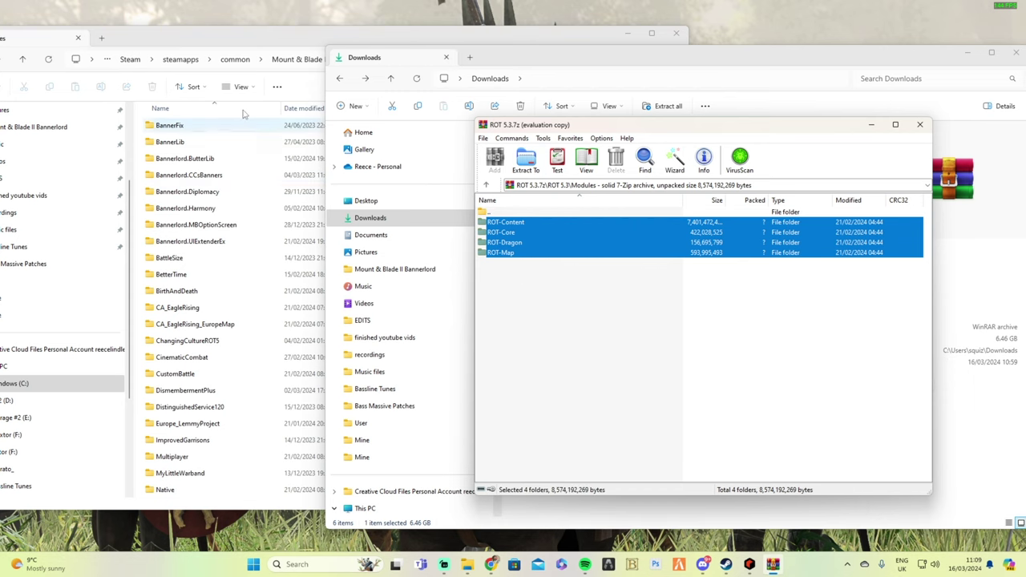
# Step: Deselect the four ROT folders in WinRAR and bring the game's Modules window forward
pyautogui.moveTo(294, 42); pyautogui.dragTo(336, 32)
pyautogui.click(741, 126)
pyautogui.click(575, 313)
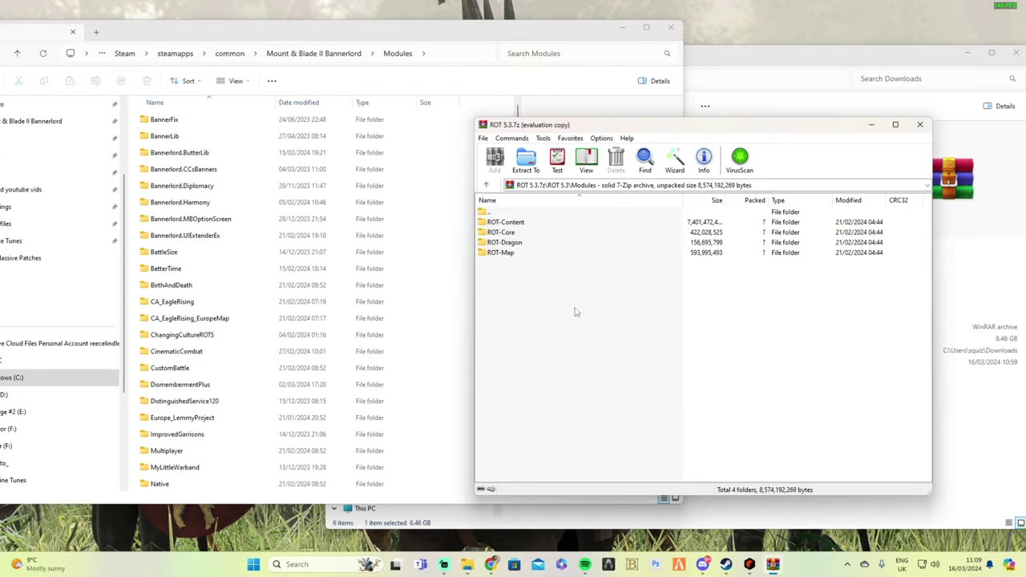
pyautogui.click(519, 45)
# Step: Check that ROT-Content, ROT-Core, ROT-Dragon and ROT-Map are listed in the game's Modules folder
pyautogui.scroll(-8, 505, 416)
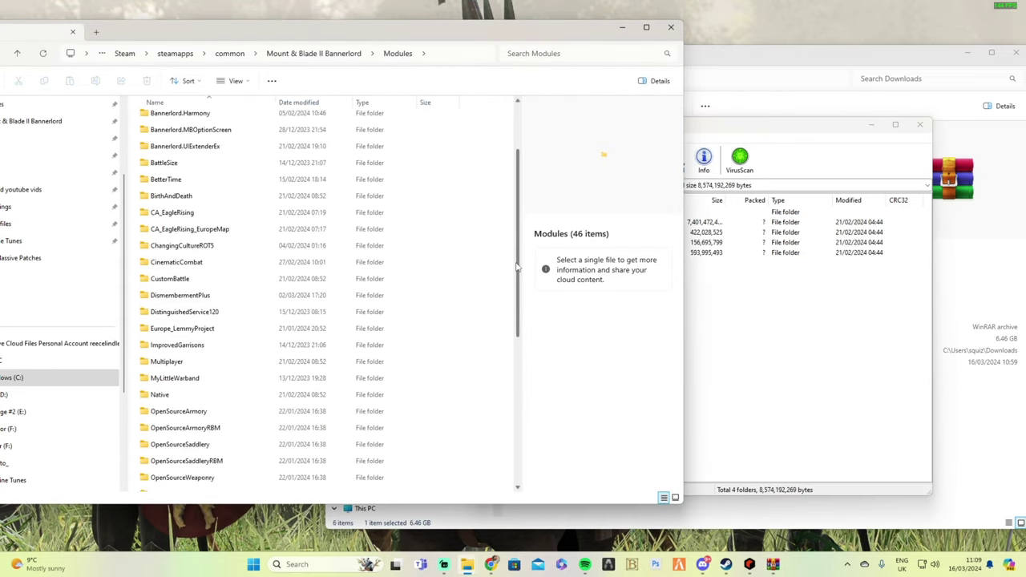
pyautogui.click(197, 286)
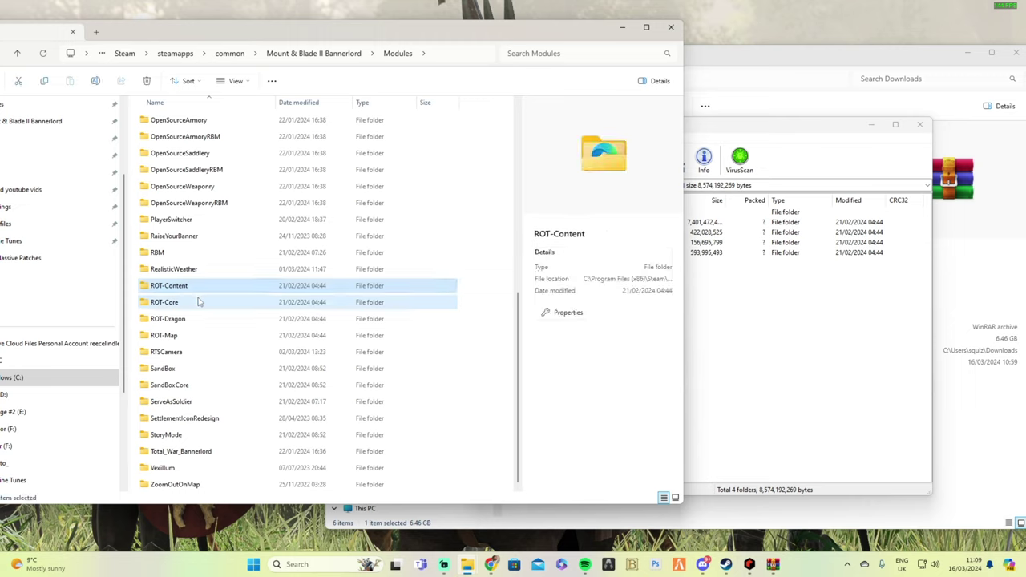
pyautogui.click(196, 302)
pyautogui.click(194, 319)
pyautogui.click(191, 336)
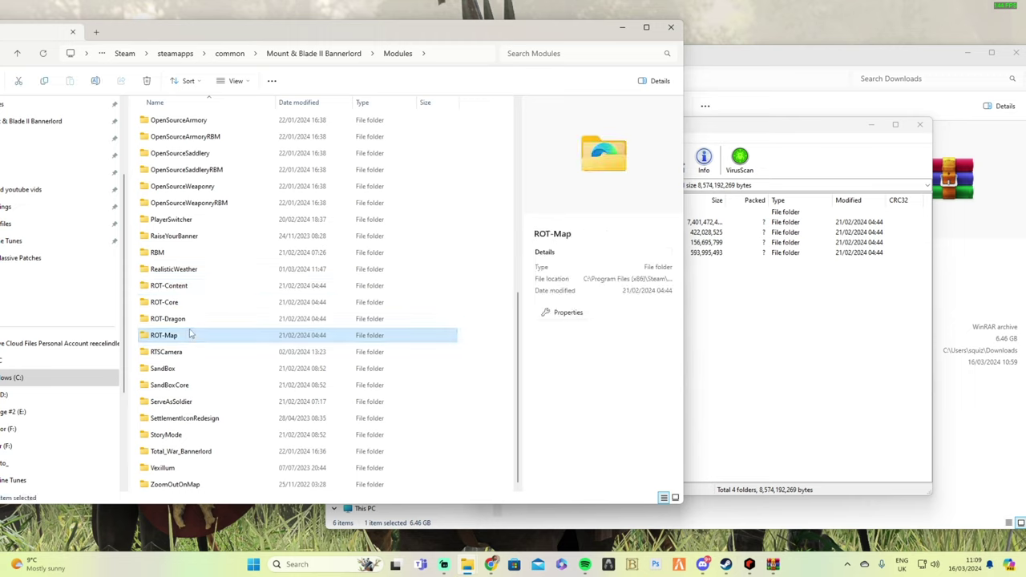